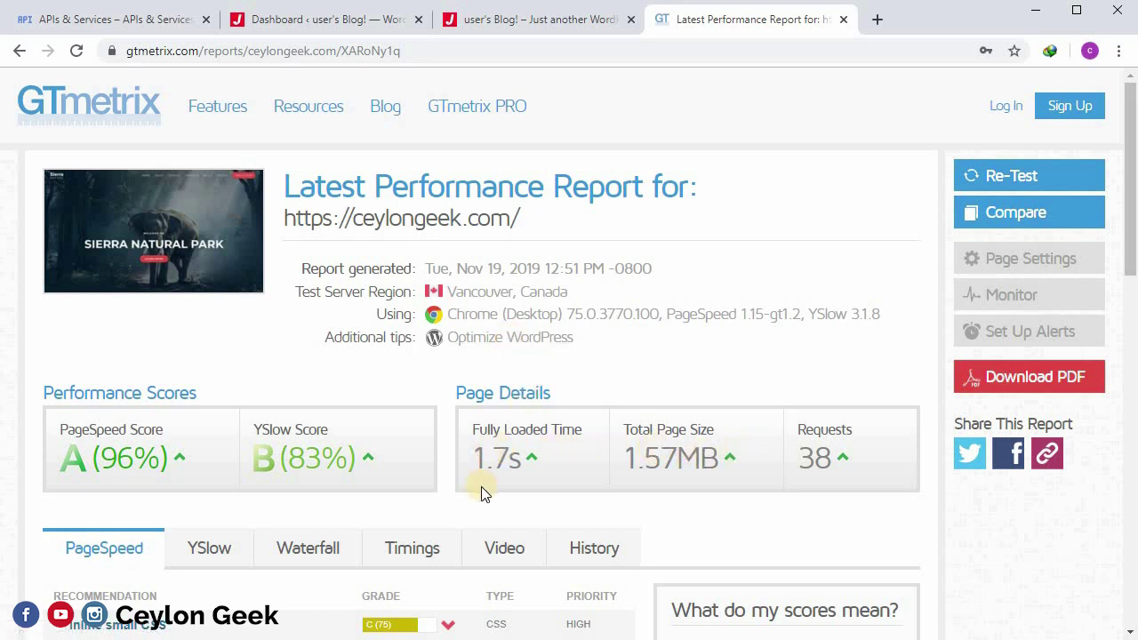
Step: Check GTmetrix's 38-request total and its waterfall chart, then switch to the WordPress dashboard
double_click(811, 458)
scroll(844, 424, "down", 3)
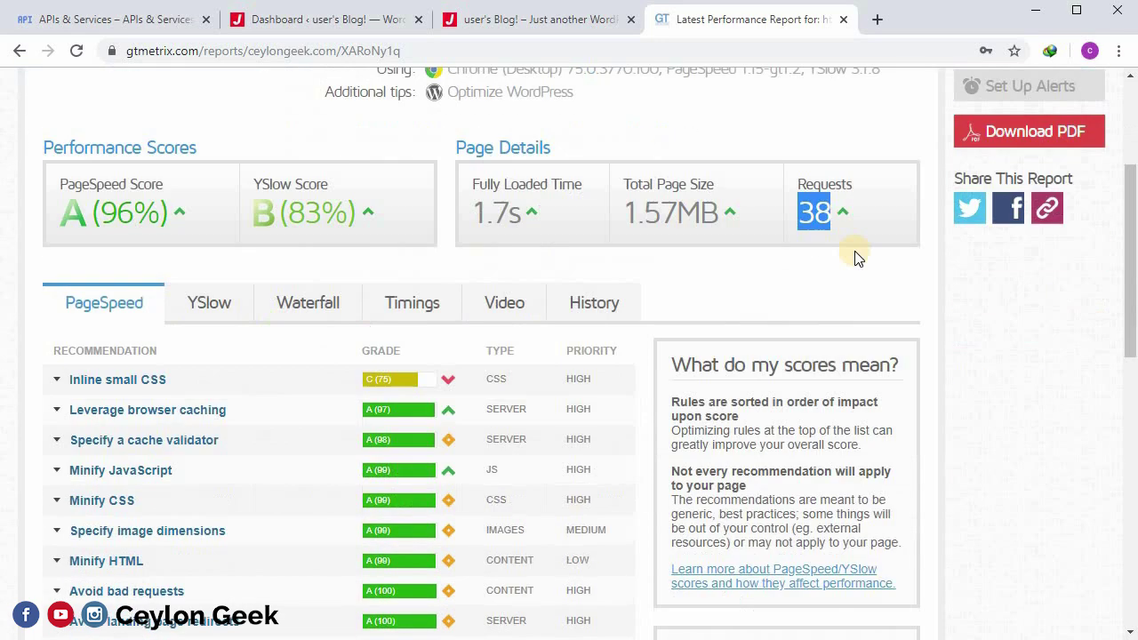
left_click(341, 307)
scroll(339, 303, "down", 5)
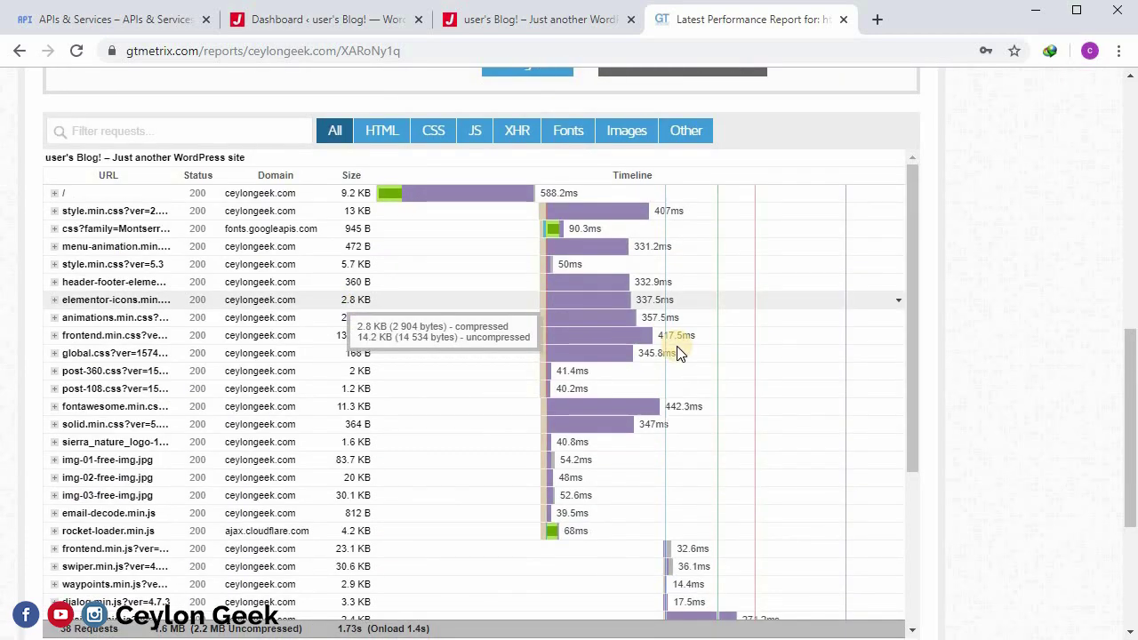
scroll(677, 353, "down", 6)
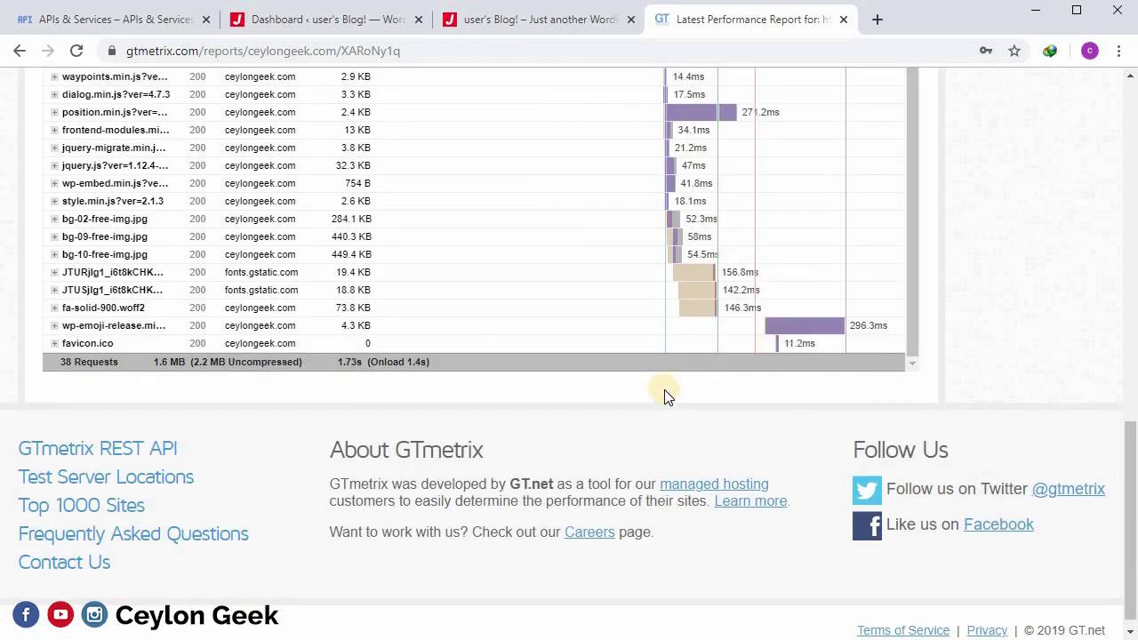
scroll(664, 389, "up", 3)
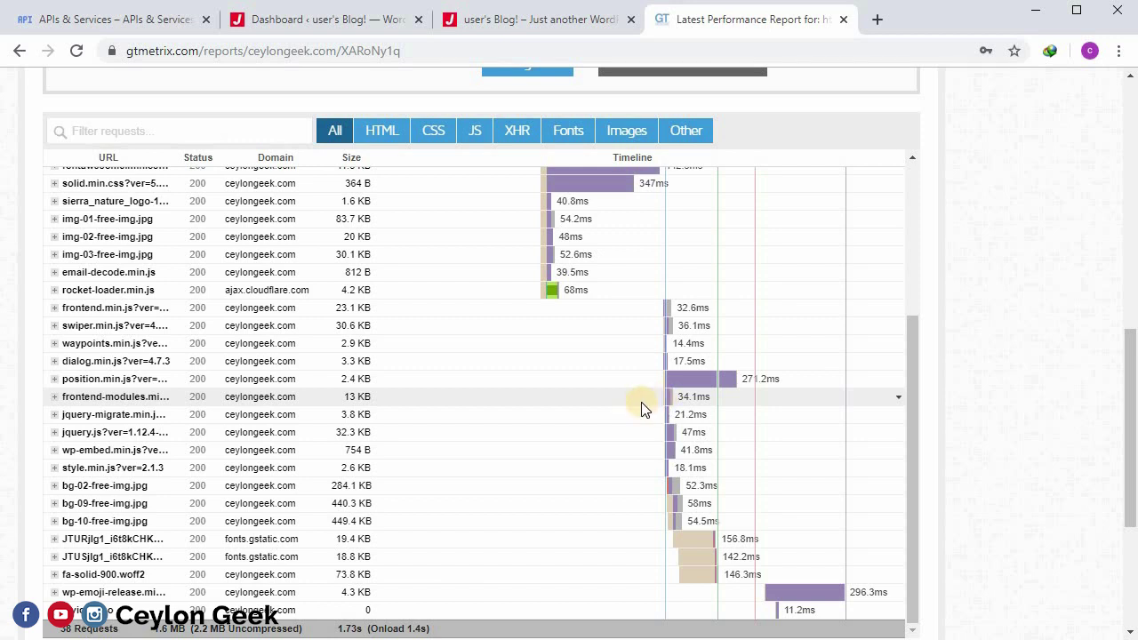
scroll(637, 418, "up", 3)
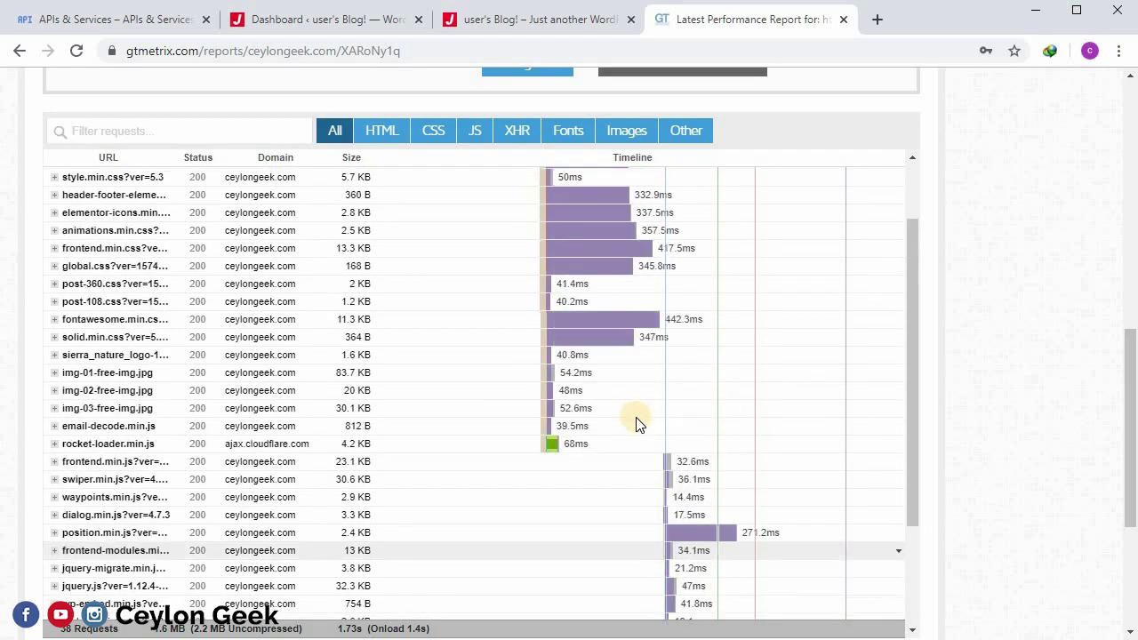
scroll(1042, 457, "up", 7)
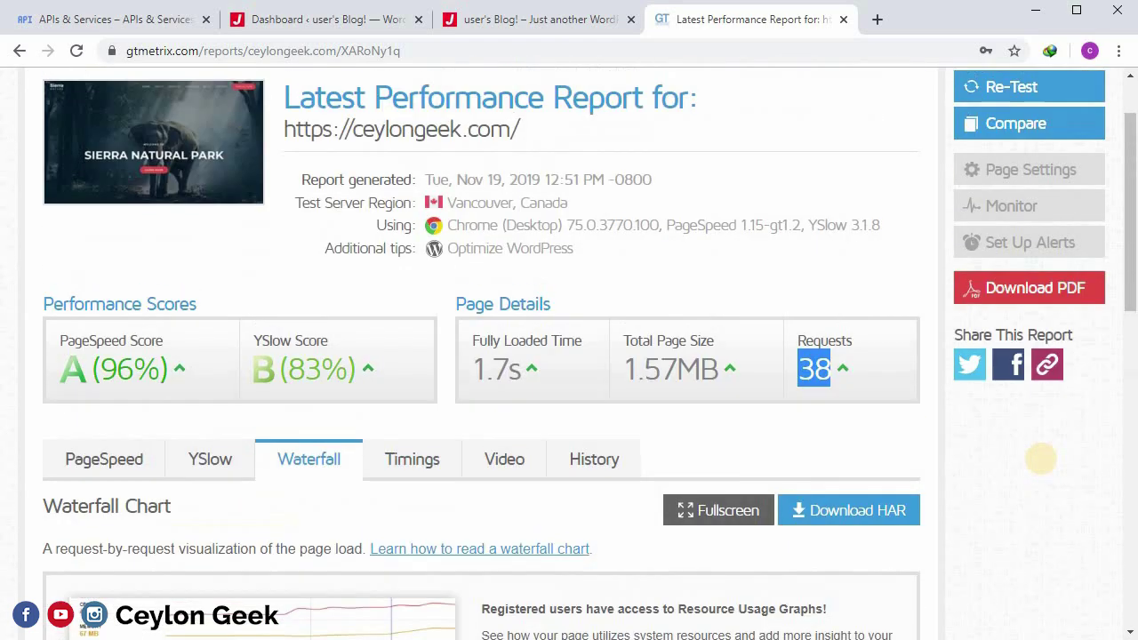
left_click(342, 19)
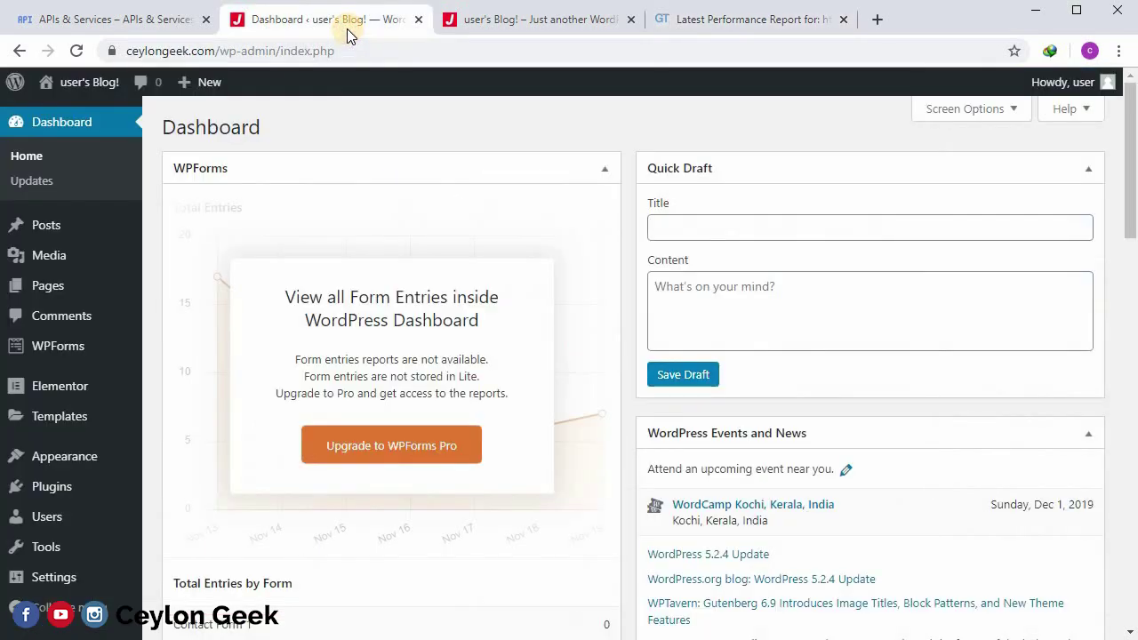
Step: Search Plugins > Add New for 'asset clean up', then install and activate Asset CleanUp: Page Speed Booster
mouse_move(89, 486)
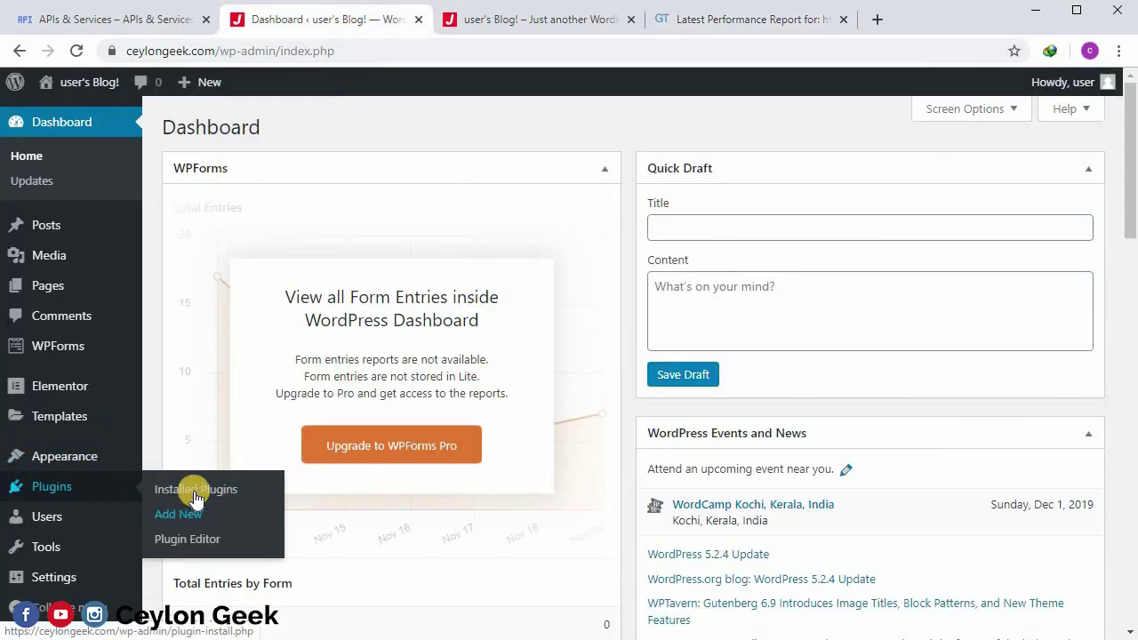
left_click(178, 514)
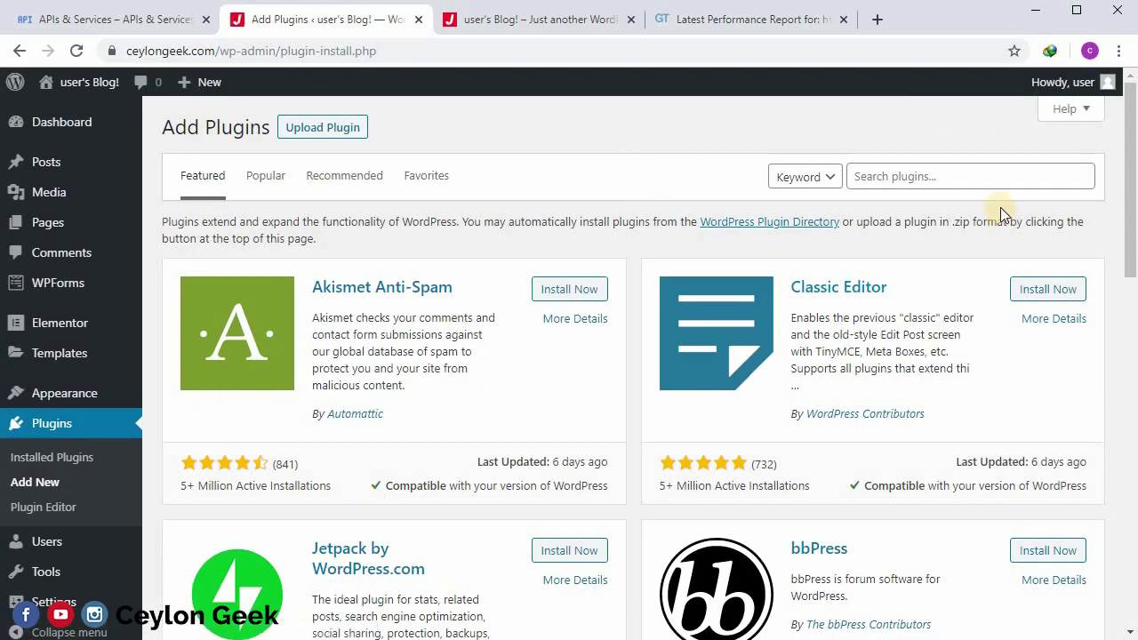
left_click(962, 176)
type("asset clean up")
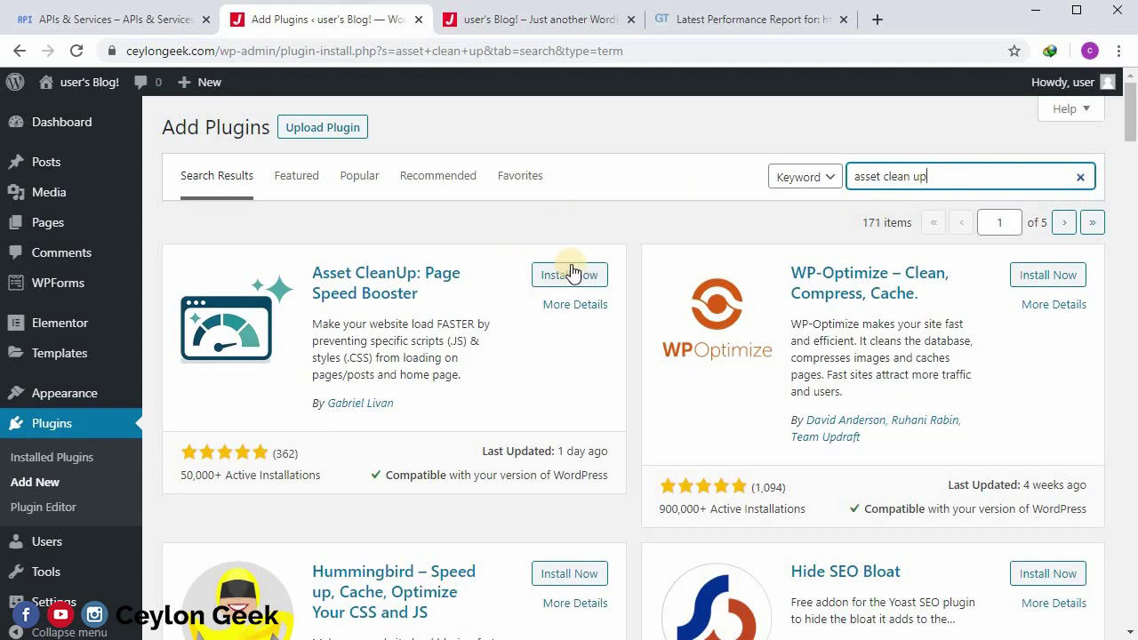
left_click(572, 275)
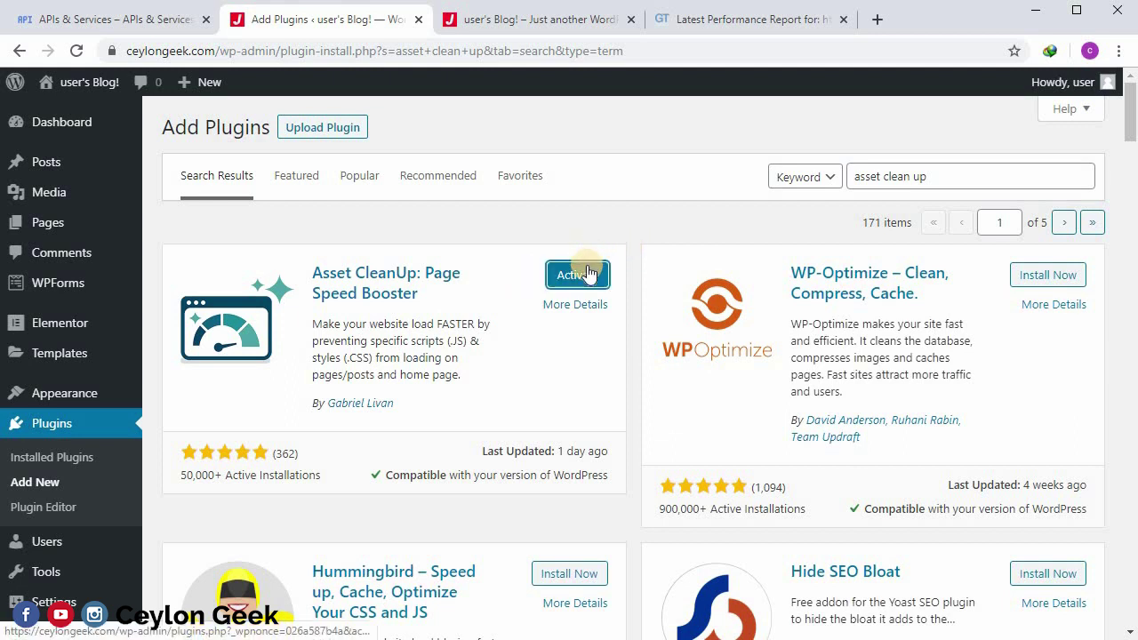
left_click(586, 274)
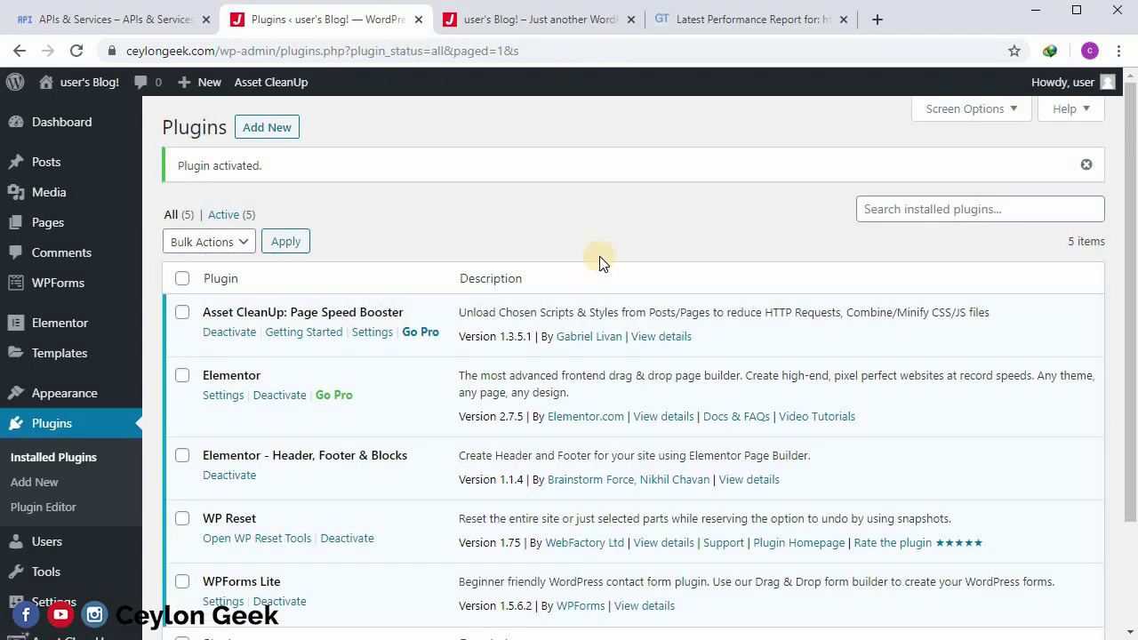
Step: Dismiss the 'Plugin activated.' notice, scroll the live homepage, and return to the Plugins list
left_click(1086, 165)
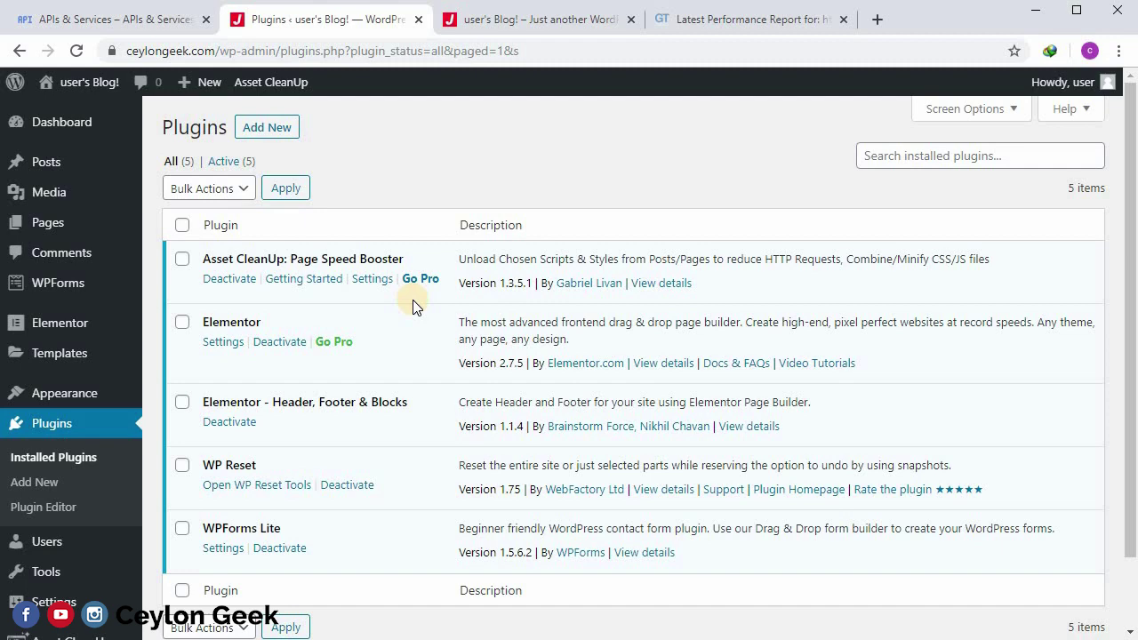
left_click(495, 20)
scroll(414, 238, "down", 5)
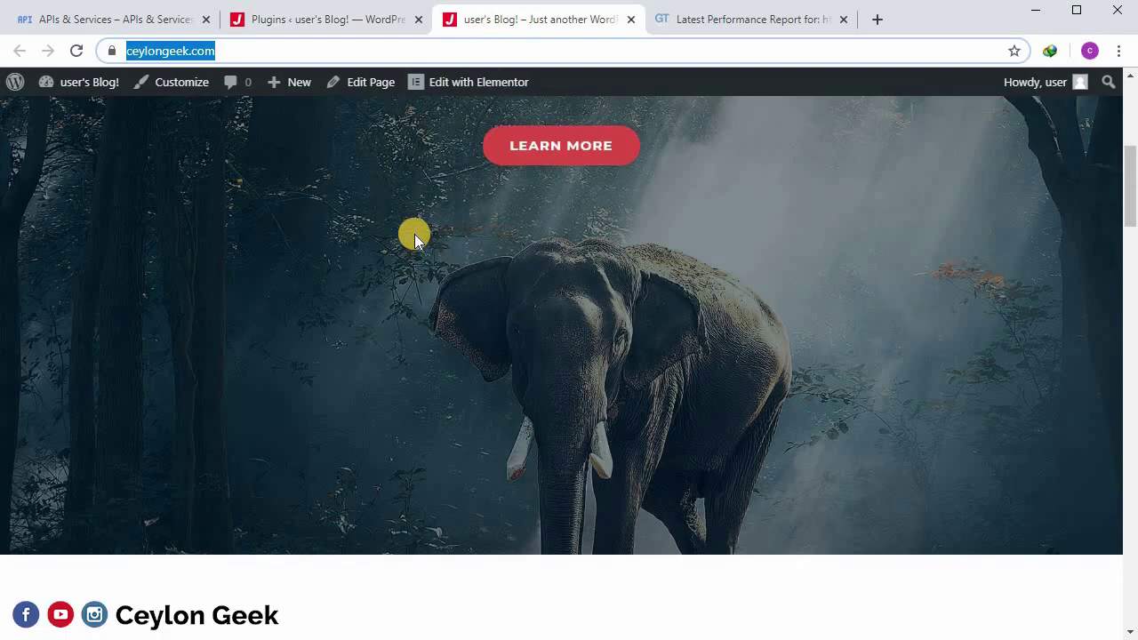
scroll(414, 234, "down", 15)
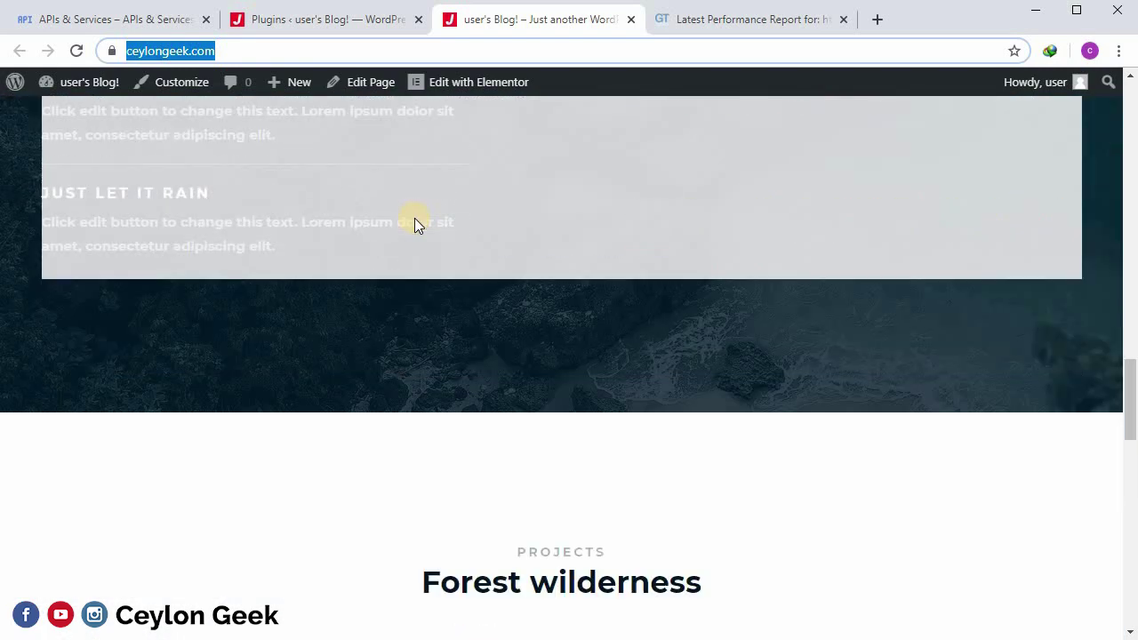
scroll(415, 222, "up", 4)
left_click(396, 20)
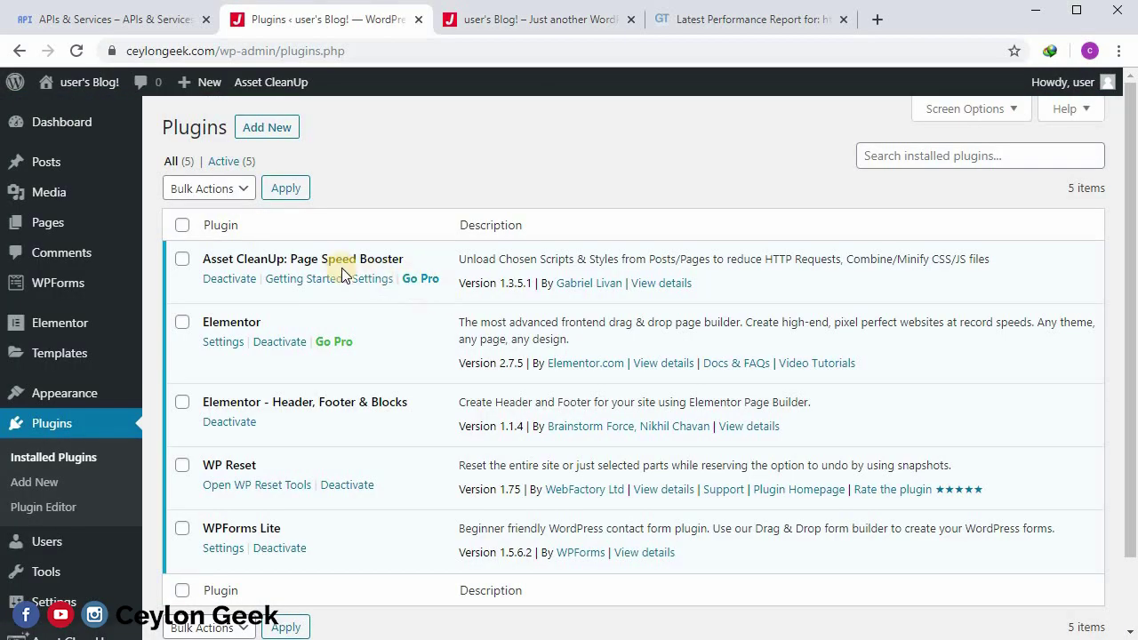
Step: In Asset CleanUp settings, turn on 'I understand how the plugin works' and update all settings
left_click(372, 281)
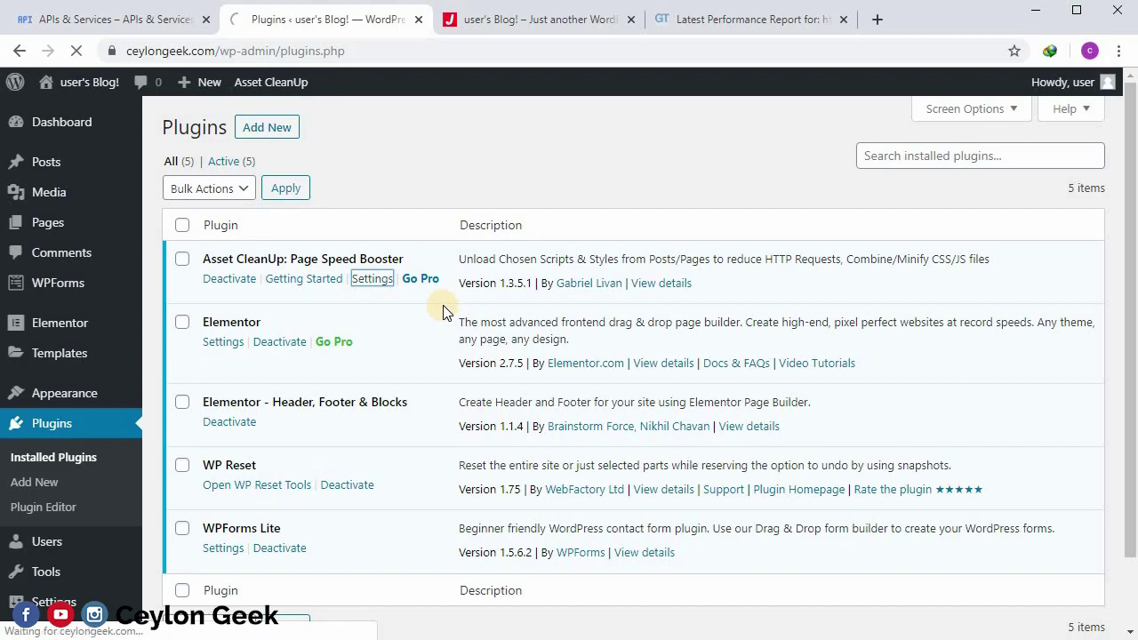
scroll(443, 304, "down", 10)
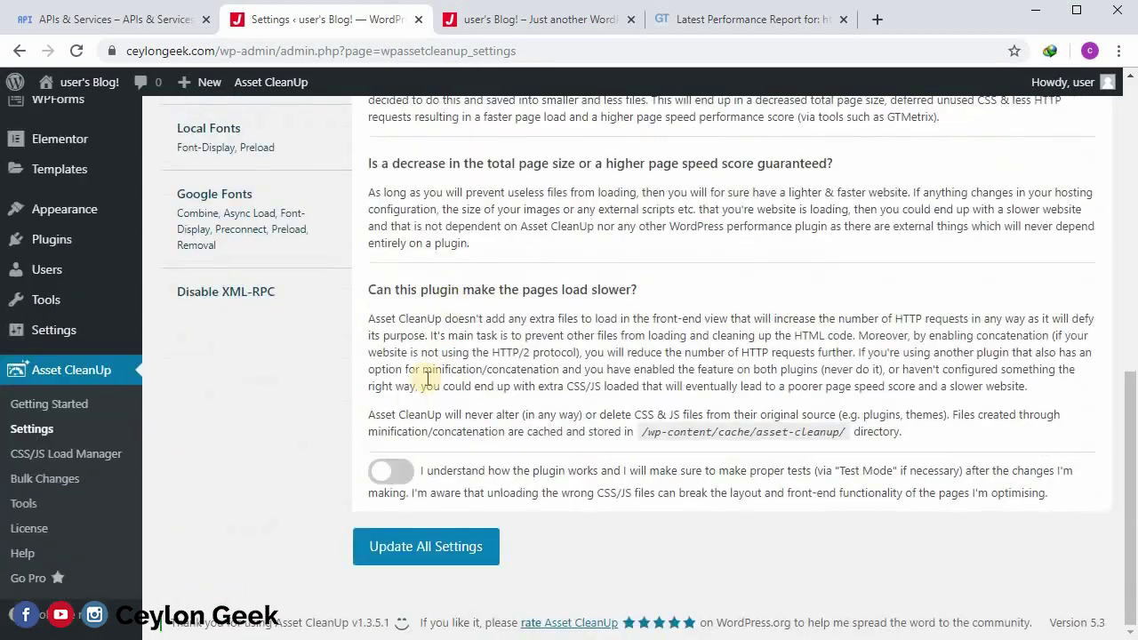
left_click(391, 471)
left_click(453, 547)
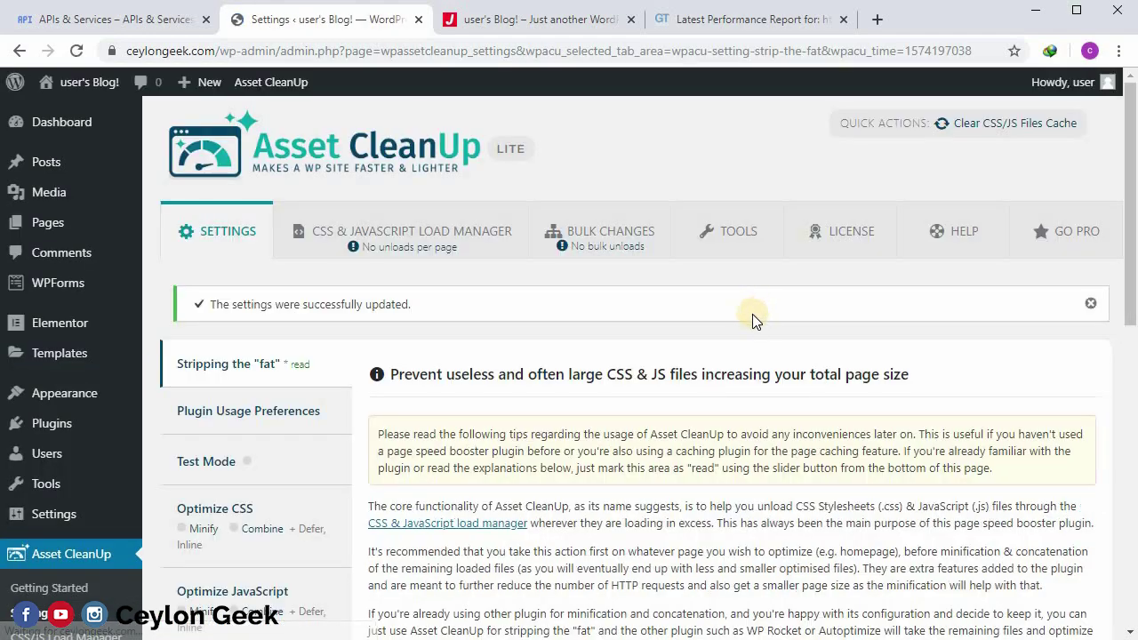
scroll(752, 315, "down", 12)
scroll(665, 351, "up", 15)
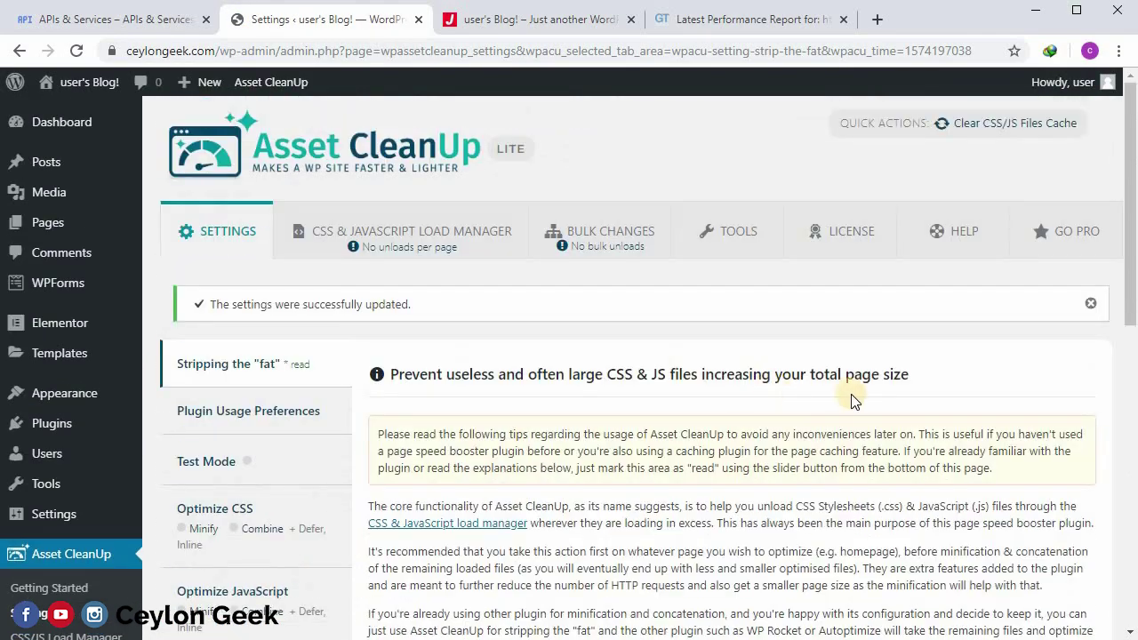
scroll(310, 419, "down", 1)
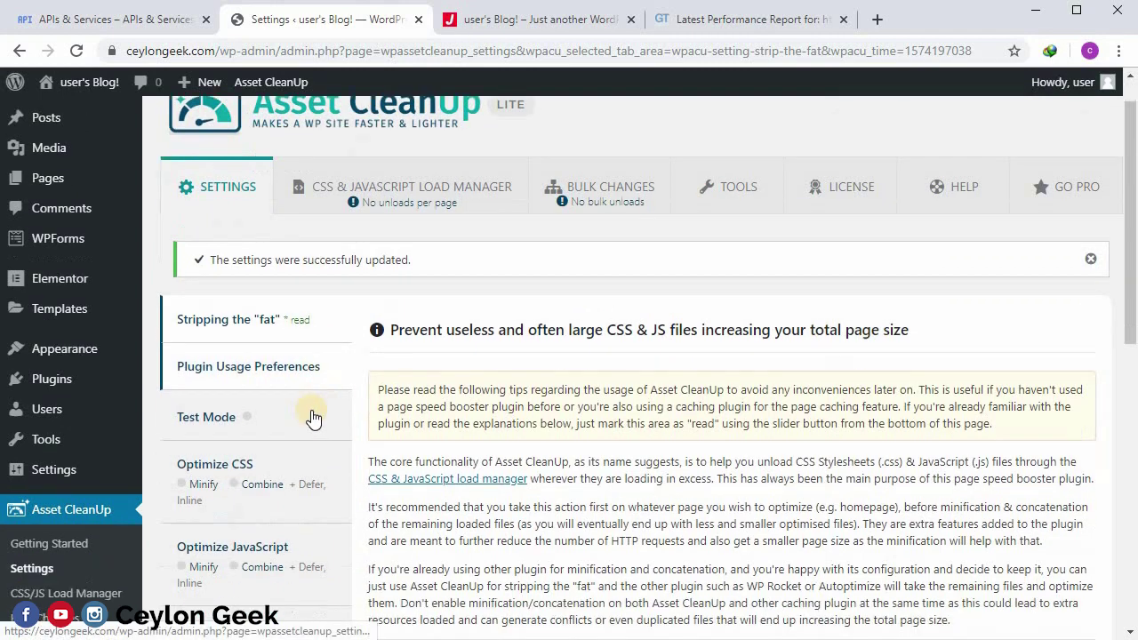
Step: Under Optimize CSS, enable CSS Files Minification, Combine loaded CSS and Cache Dynamic Loaded CSS
left_click(279, 450)
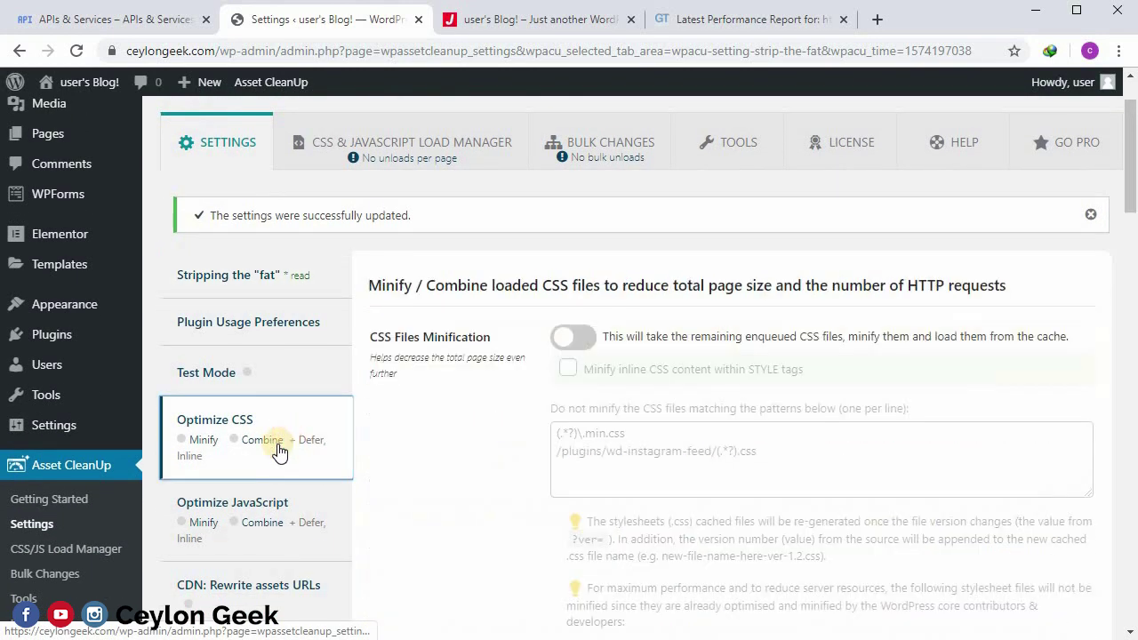
left_click(582, 336)
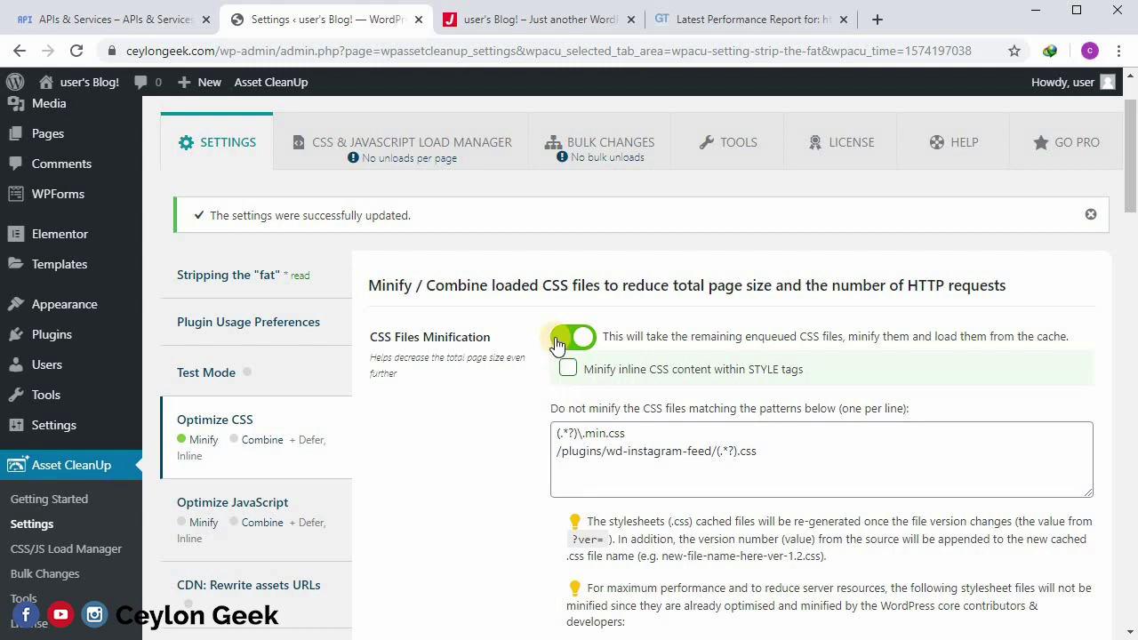
scroll(501, 336, "down", 5)
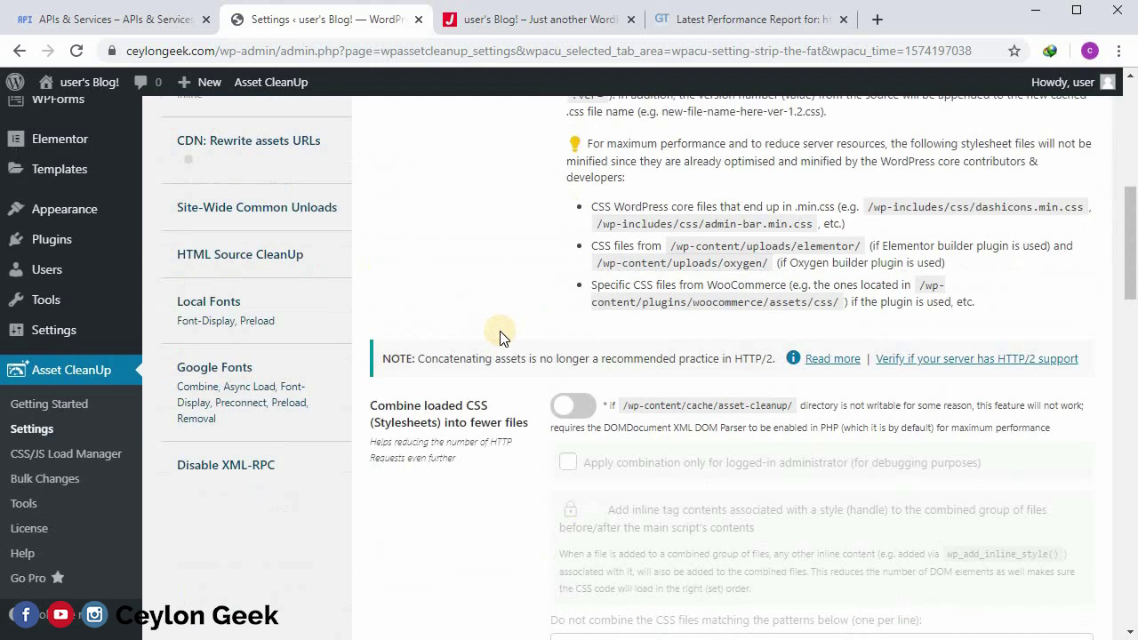
left_click(570, 411)
scroll(604, 341, "up", 3)
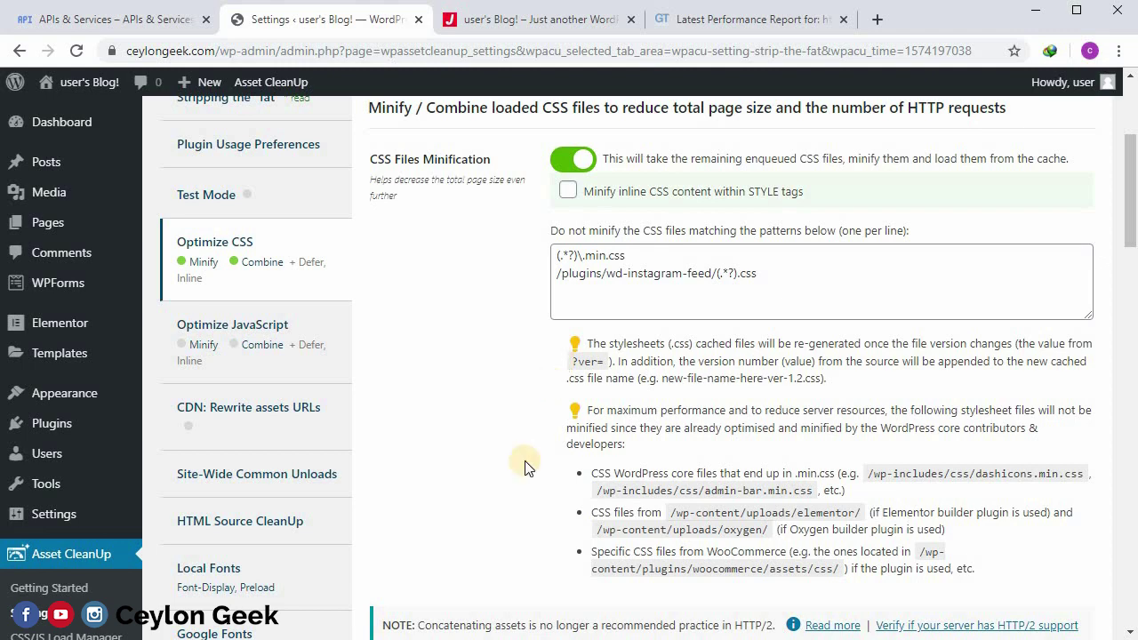
scroll(478, 527, "down", 3)
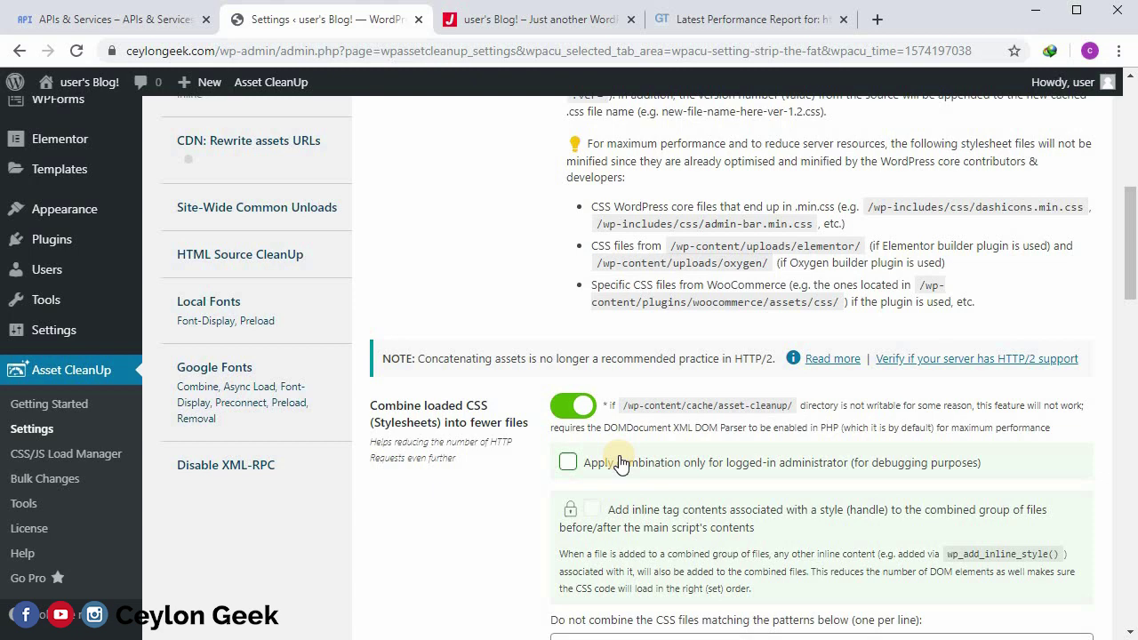
scroll(621, 462, "down", 3)
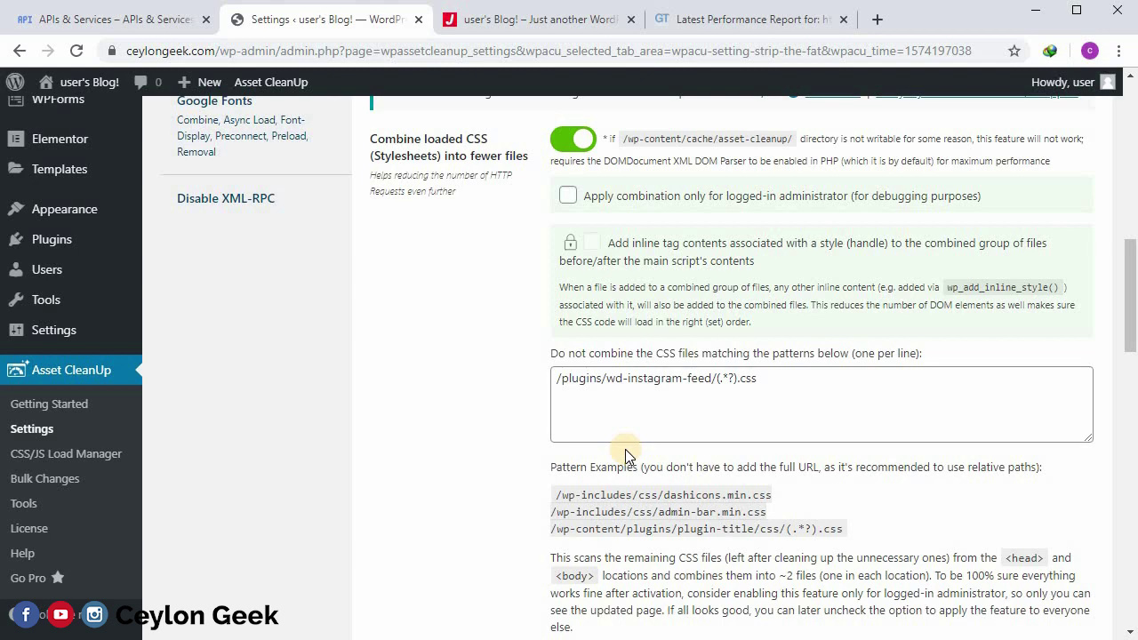
scroll(625, 456, "down", 4)
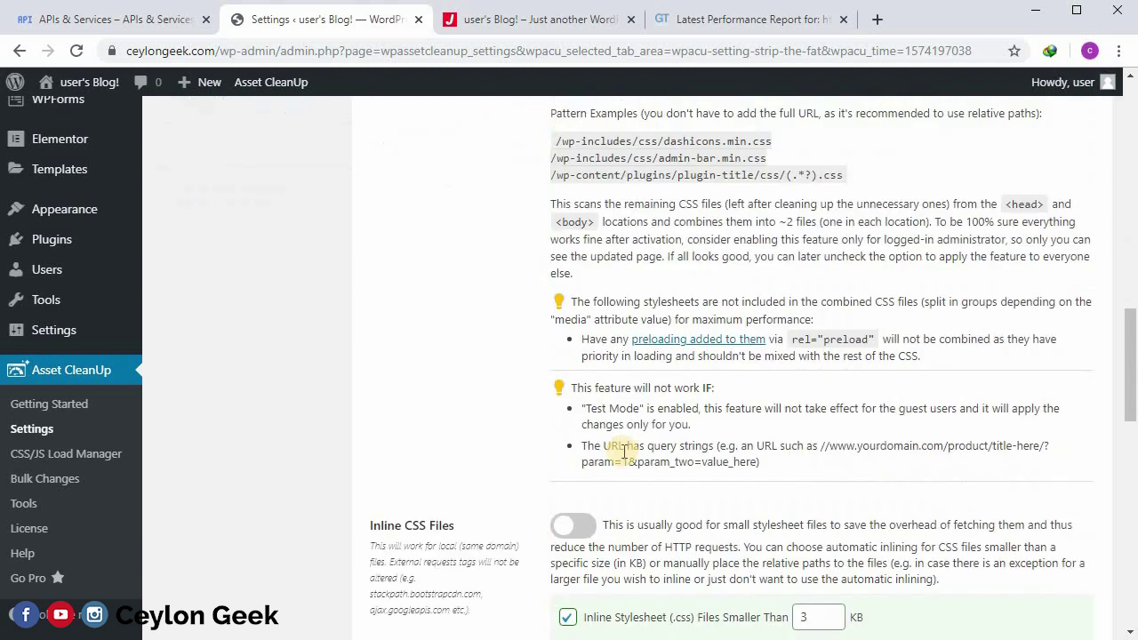
scroll(624, 458, "down", 10)
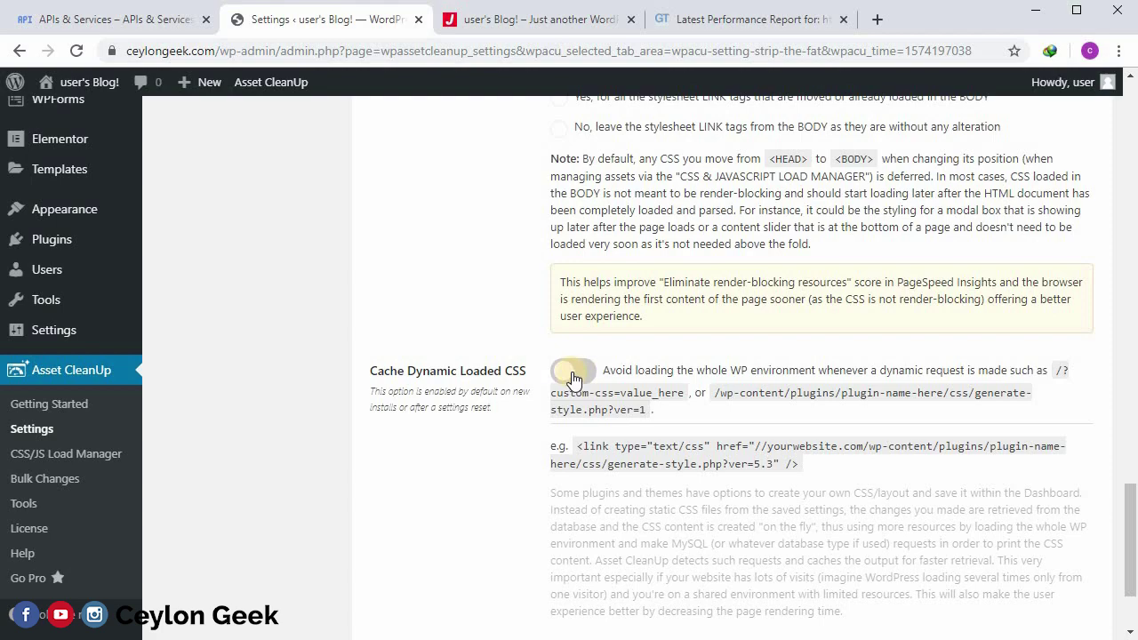
left_click(573, 379)
scroll(573, 382, "down", 2)
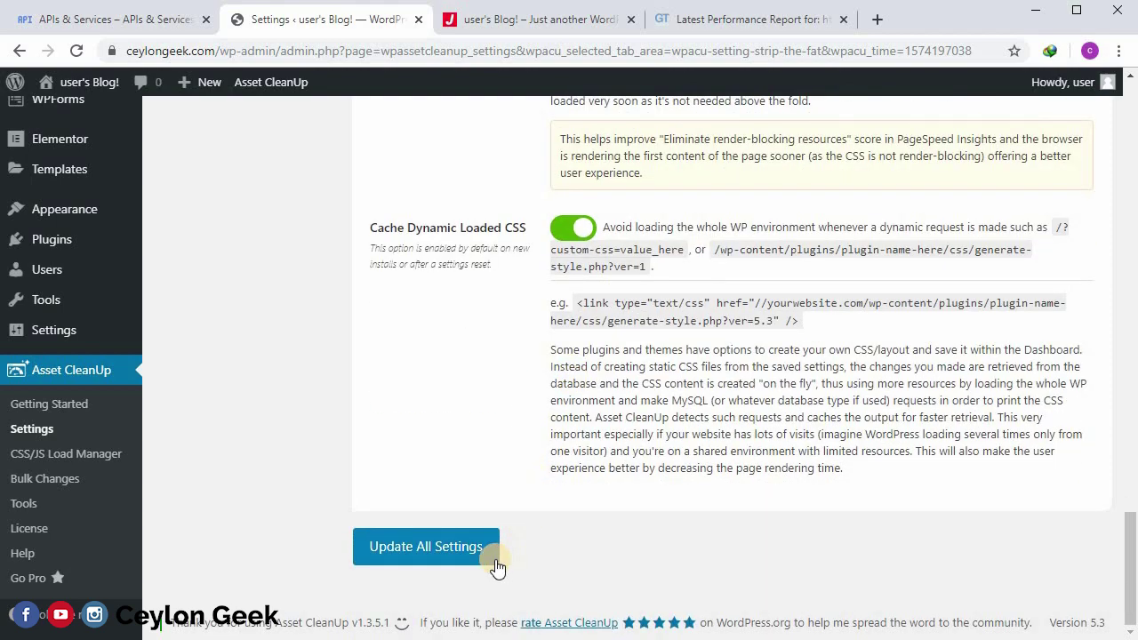
Step: Save the CSS settings, then enable JavaScript minification and Combine loaded JS
left_click(496, 567)
left_click(306, 351)
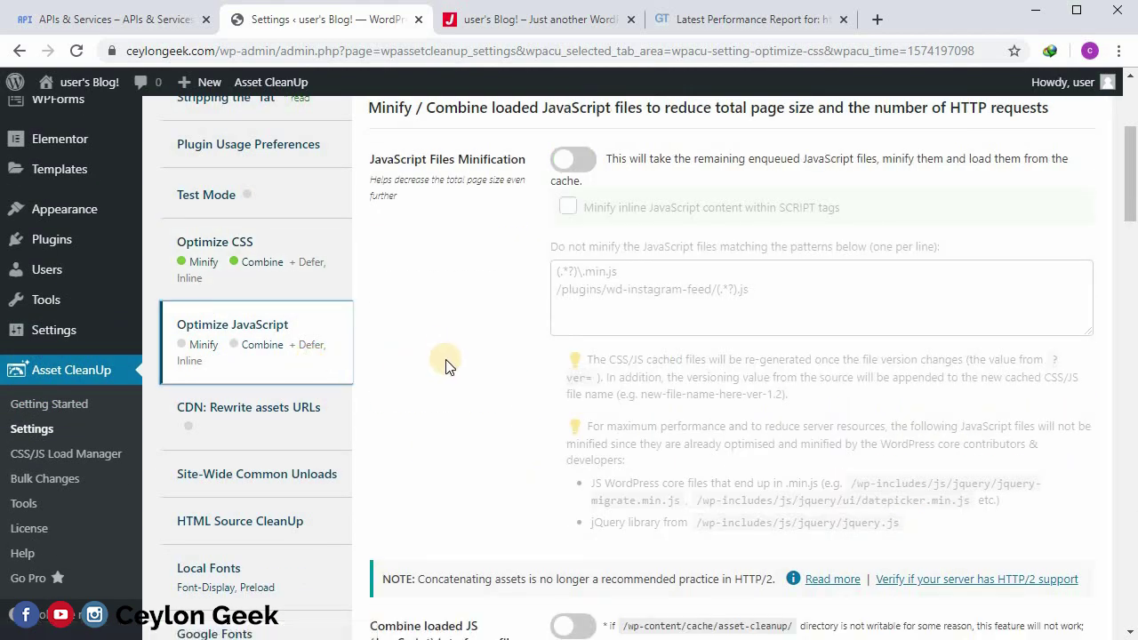
scroll(447, 367, "up", 2)
left_click(570, 338)
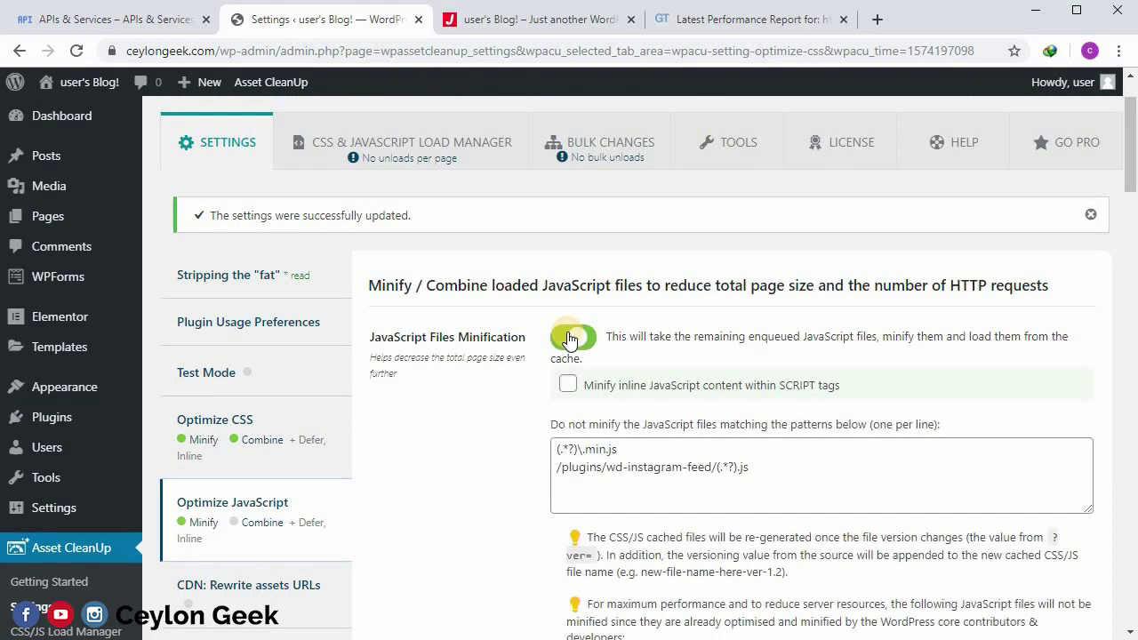
scroll(649, 396, "down", 4)
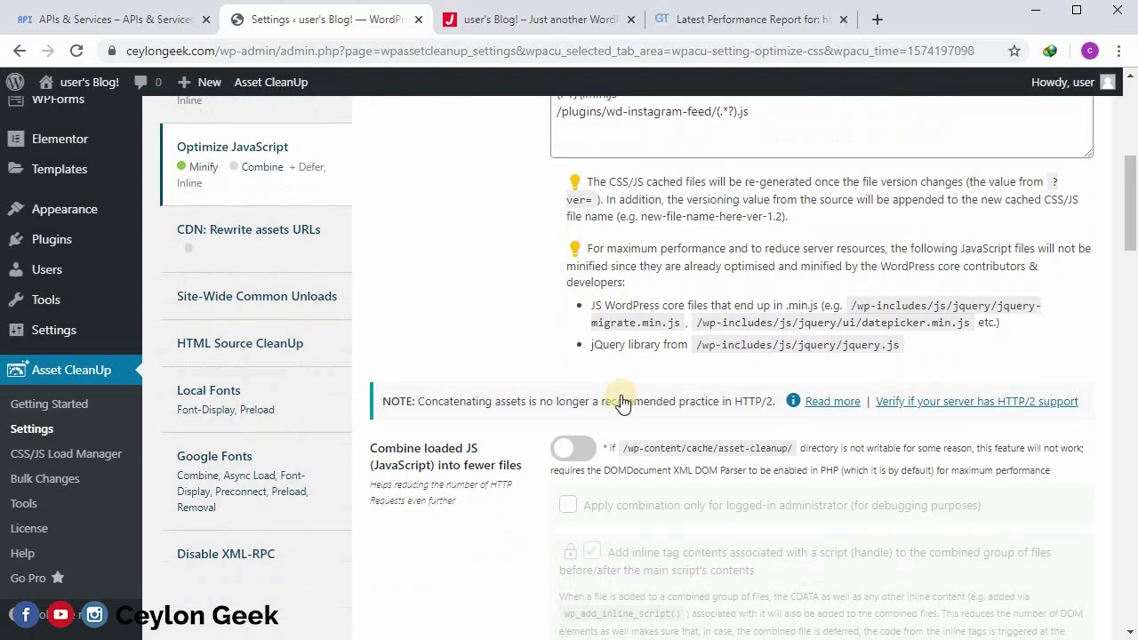
scroll(622, 402, "down", 3)
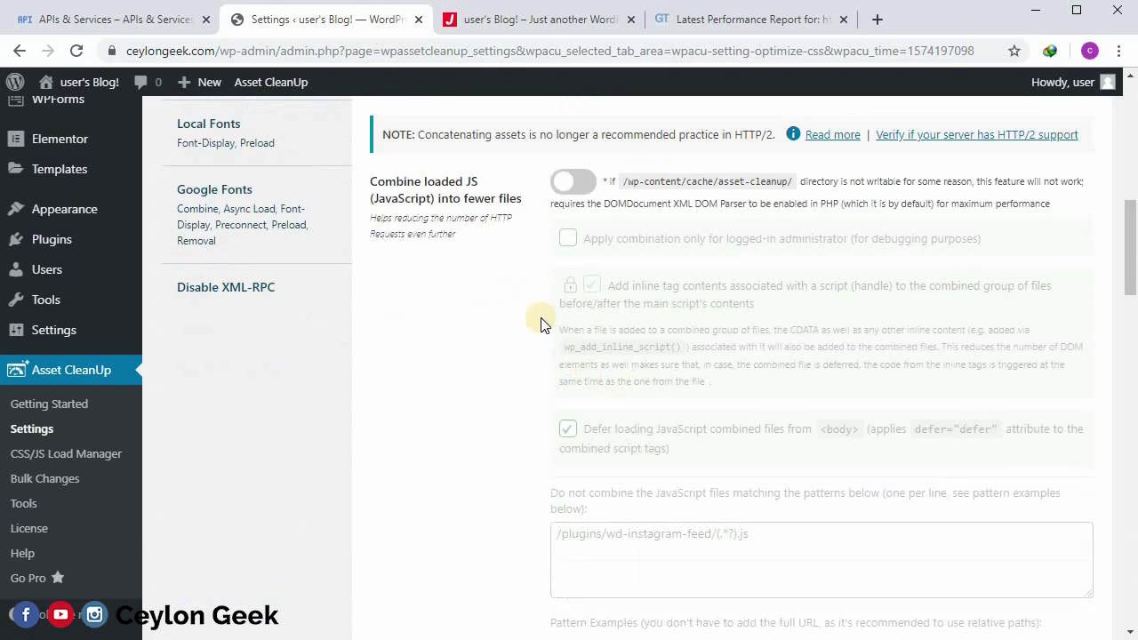
left_click(577, 191)
Step: Turn on Move jQuery Inline Code and Cache Dynamic Loaded JS, and save the settings
scroll(563, 249, "down", 9)
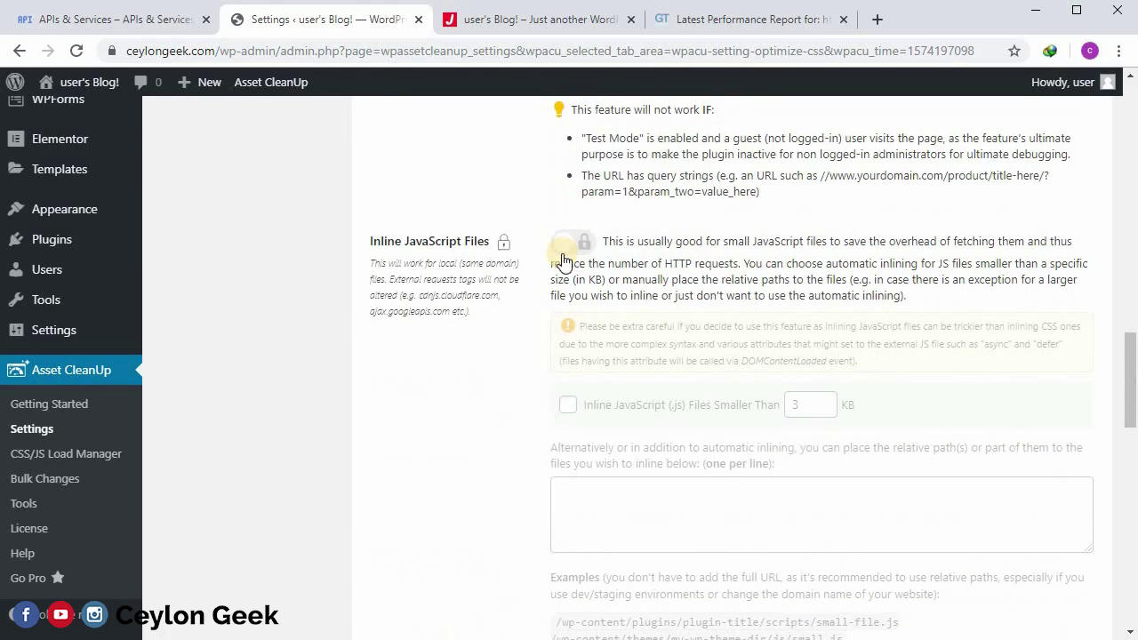
scroll(561, 259, "down", 5)
left_click(573, 292)
scroll(539, 305, "down", 7)
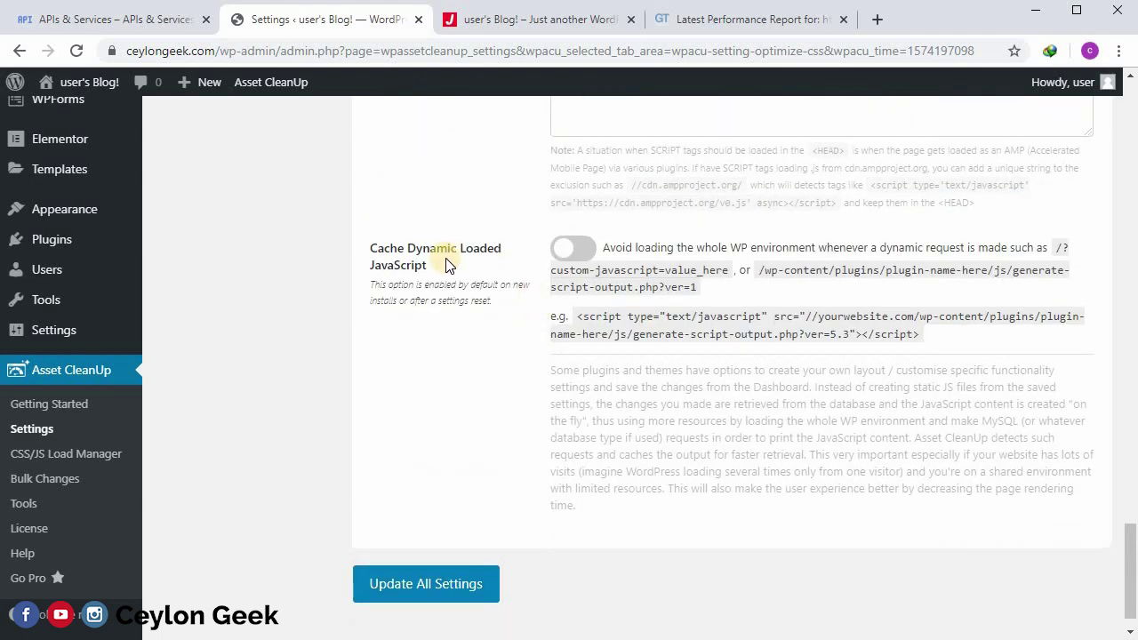
left_click(560, 248)
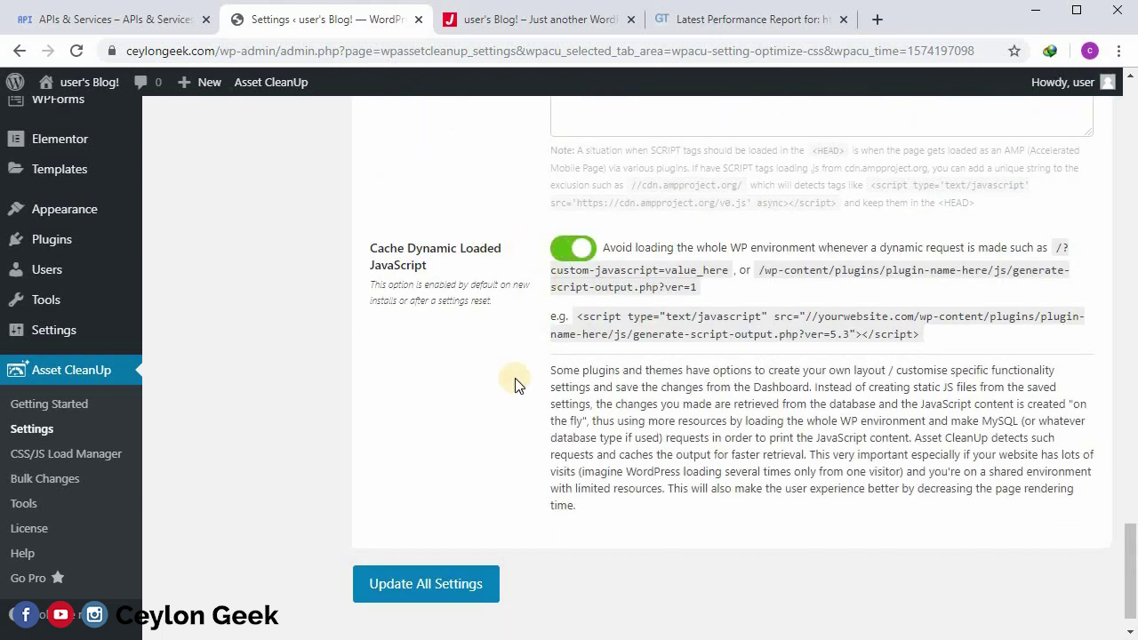
left_click(480, 576)
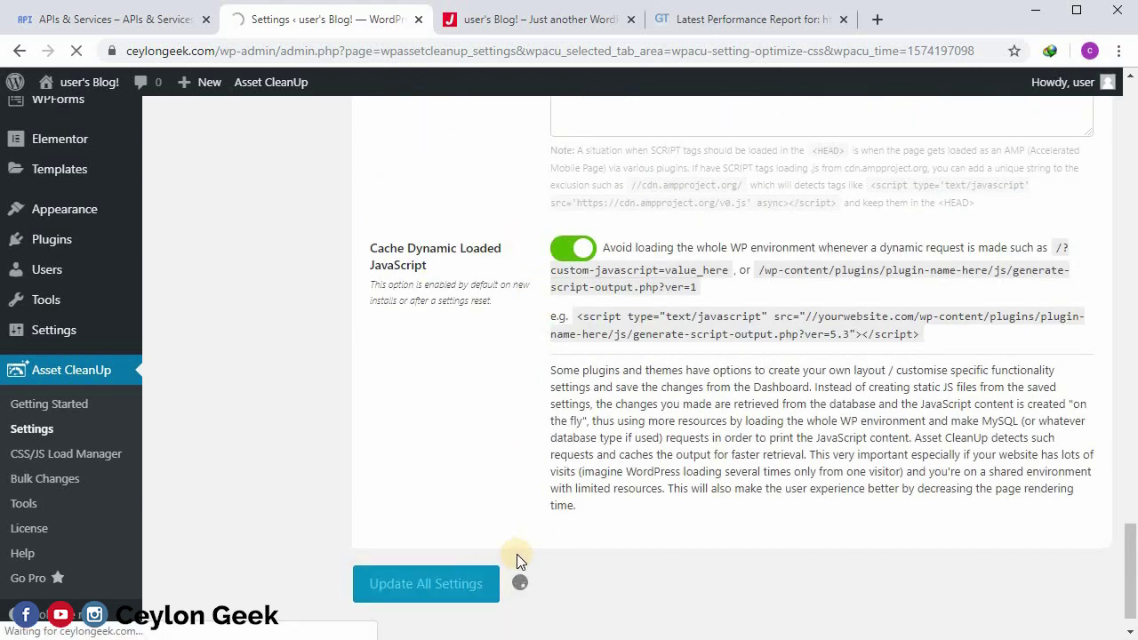
scroll(515, 569, "down", 2)
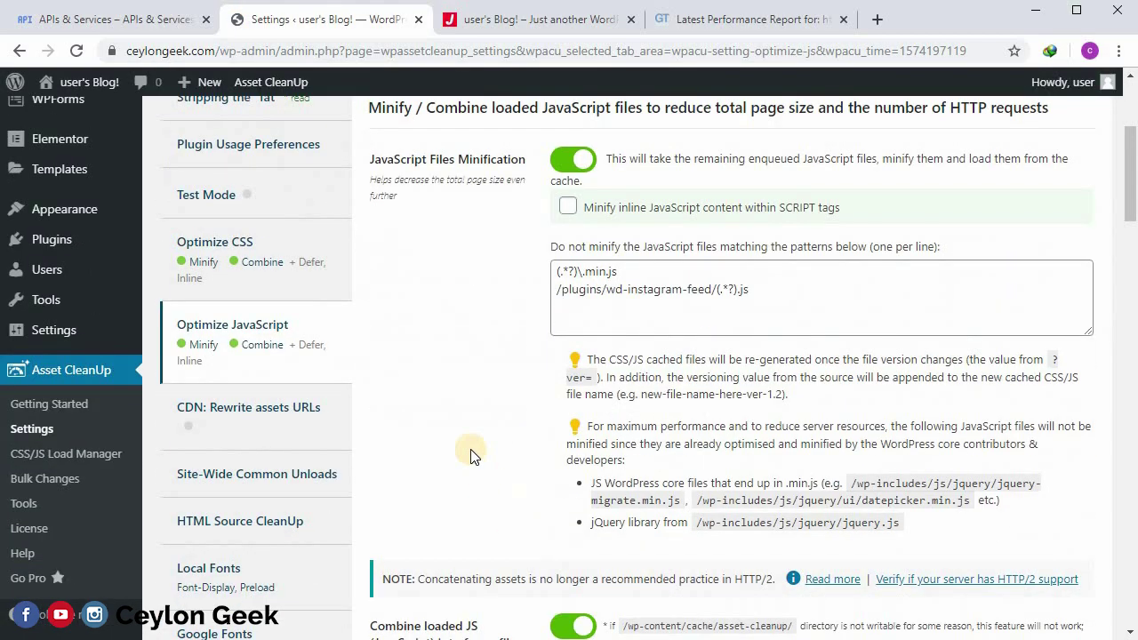
scroll(472, 455, "down", 3)
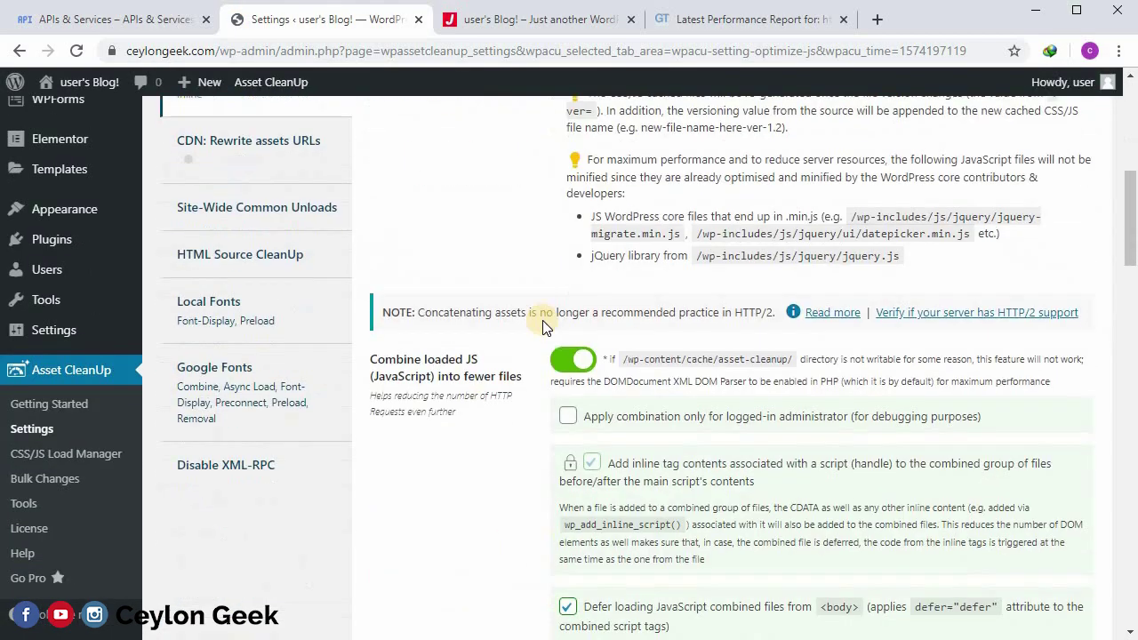
Step: In Site-Wide Common Unloads, disable Emojis, oEmbed and Dashicons for guests
left_click(317, 220)
scroll(465, 235, "up", 3)
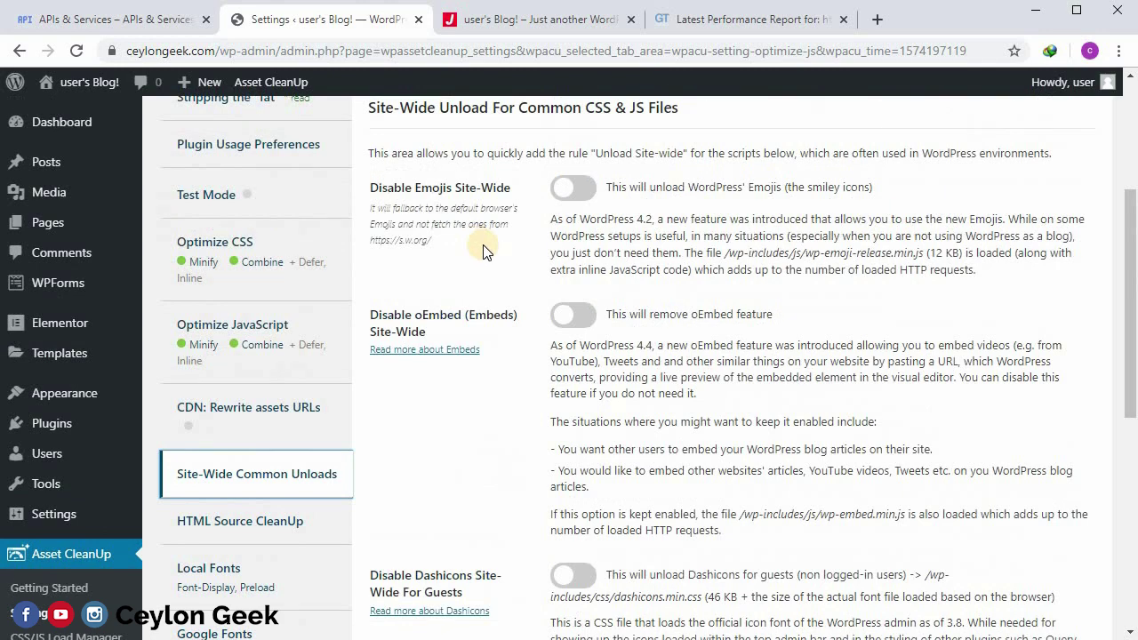
scroll(483, 252, "up", 1)
left_click(567, 277)
left_click(555, 411)
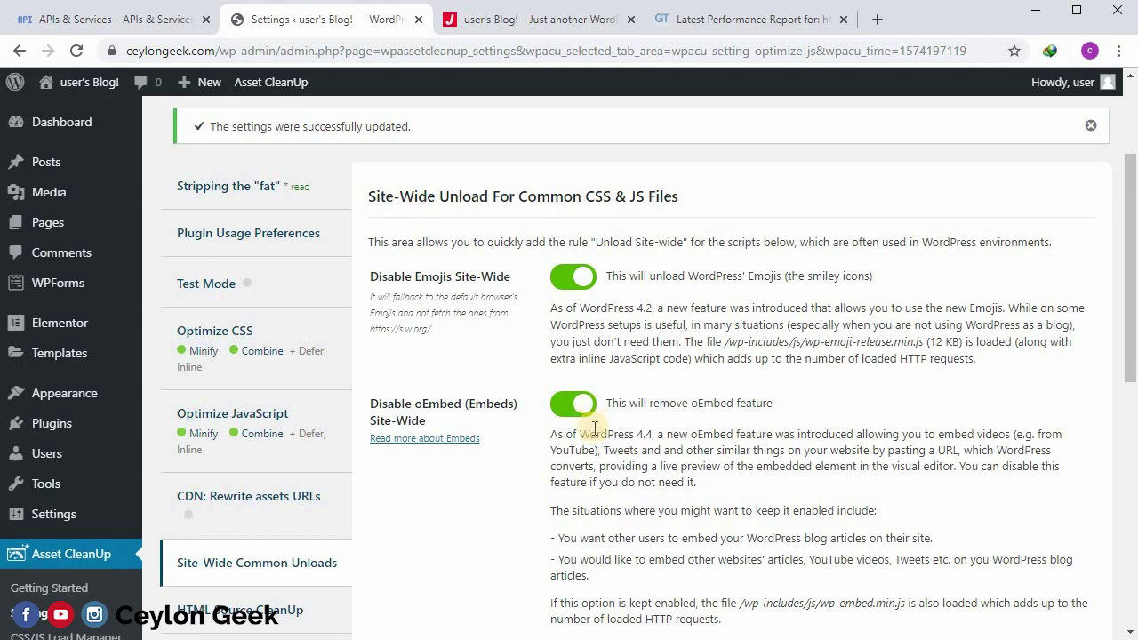
scroll(594, 424, "down", 1)
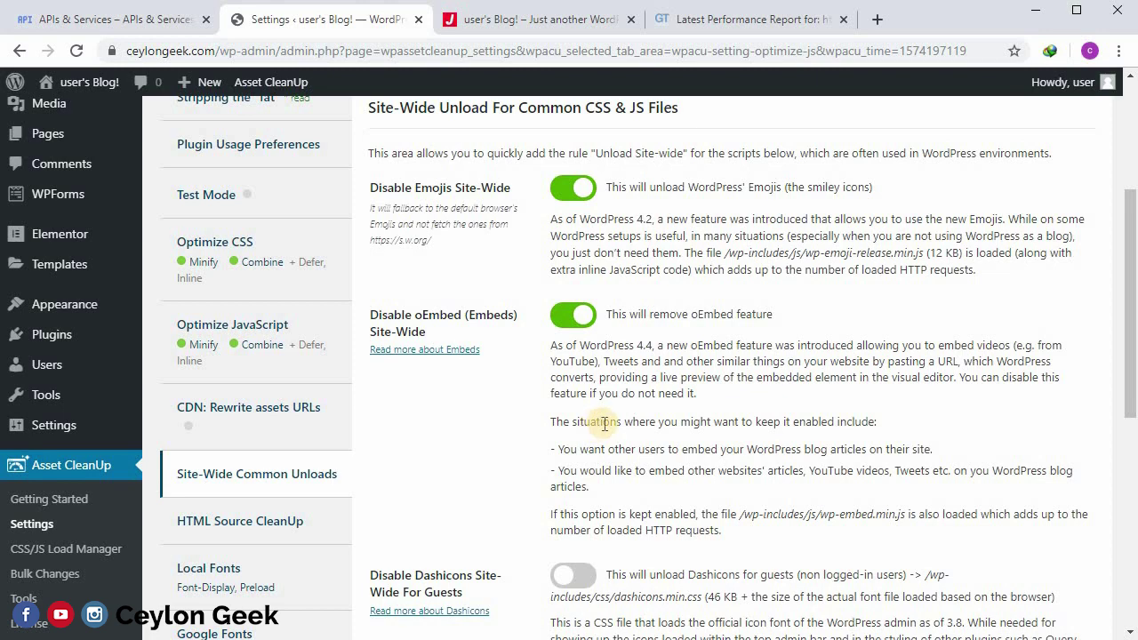
scroll(604, 421, "down", 2)
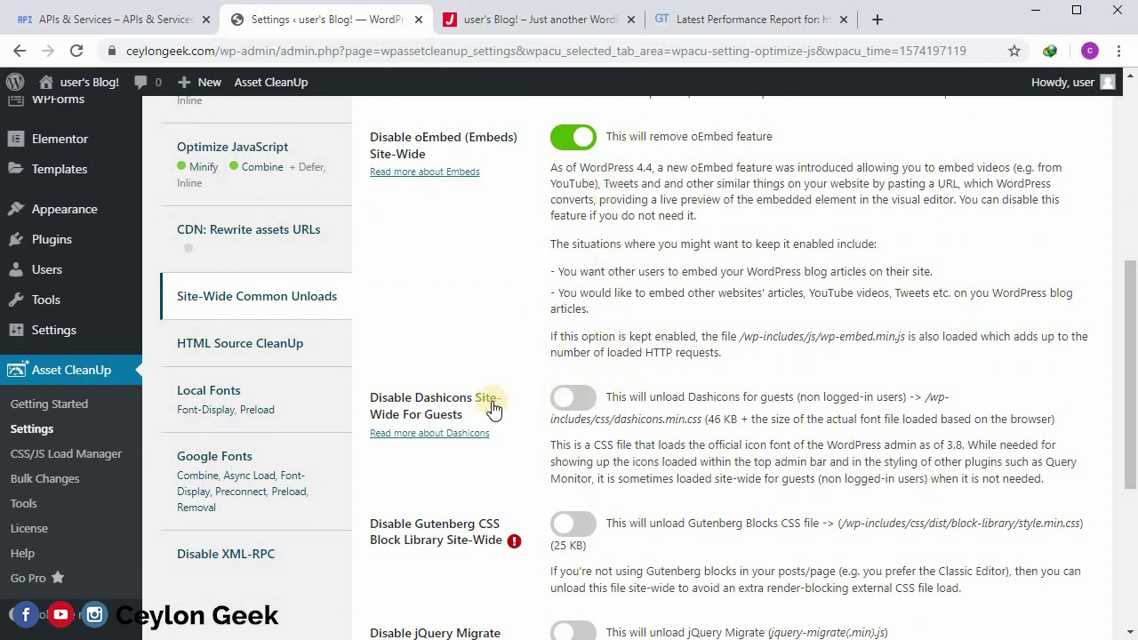
left_click(574, 398)
scroll(614, 444, "down", 2)
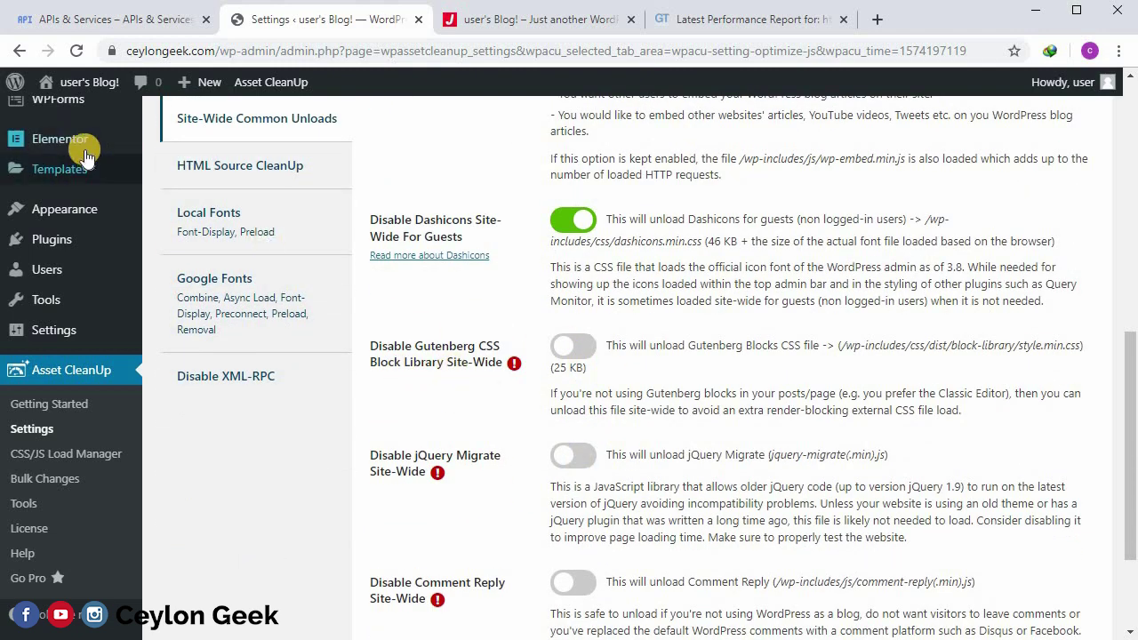
Step: Unload Gutenberg block CSS, jQuery Migrate and Comment Reply site-wide, confirming each, then save
mouse_move(54, 135)
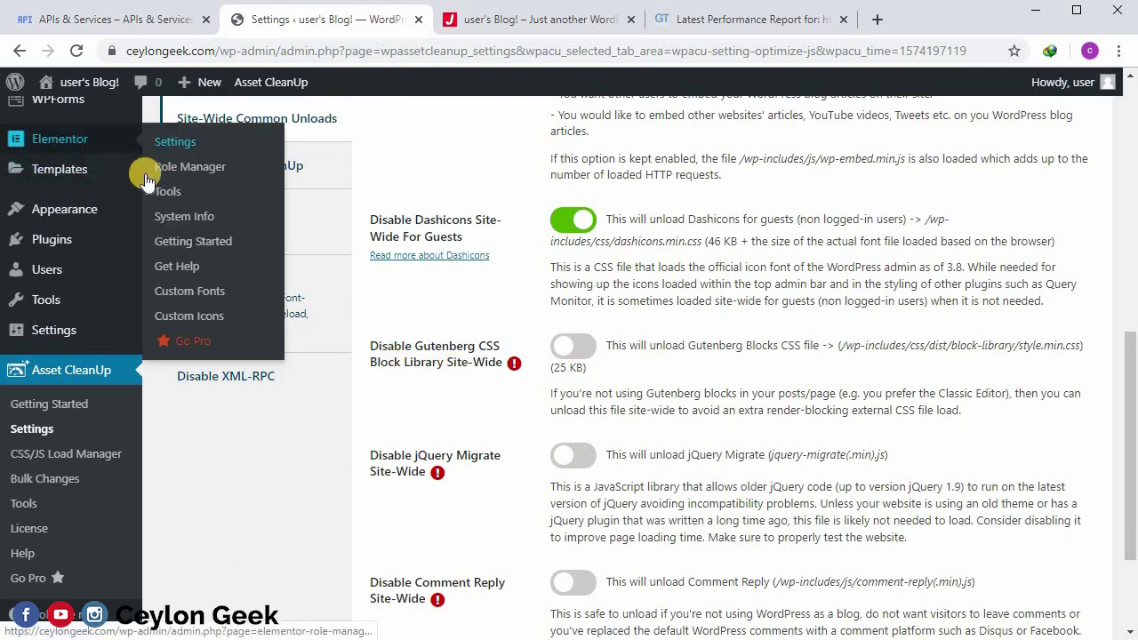
left_click(569, 348)
scroll(553, 356, "down", 2)
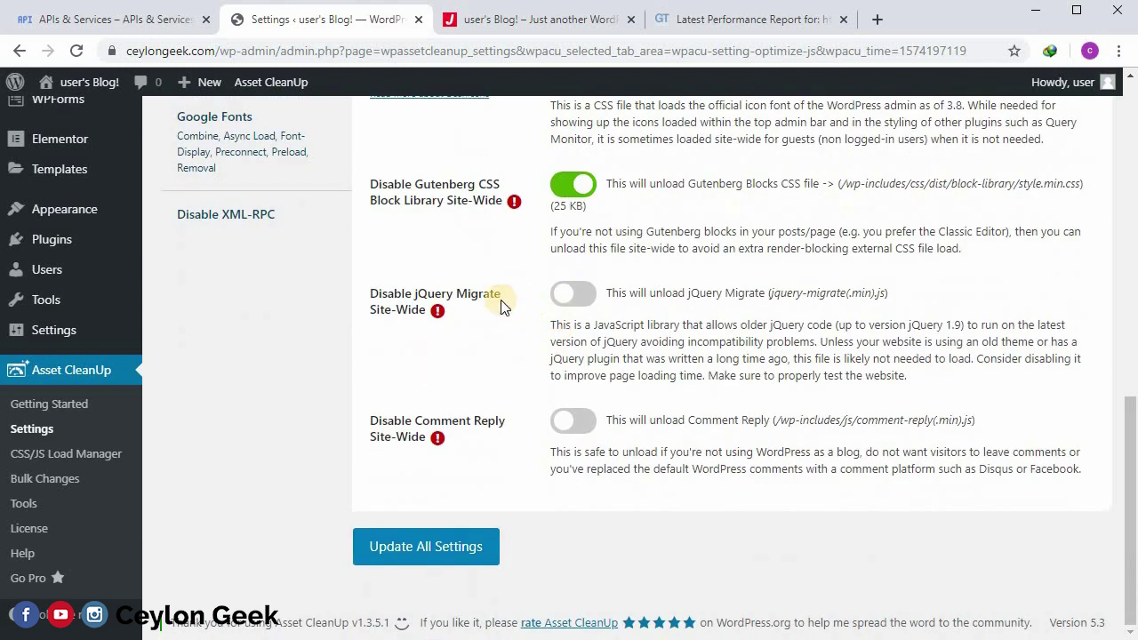
left_click(567, 295)
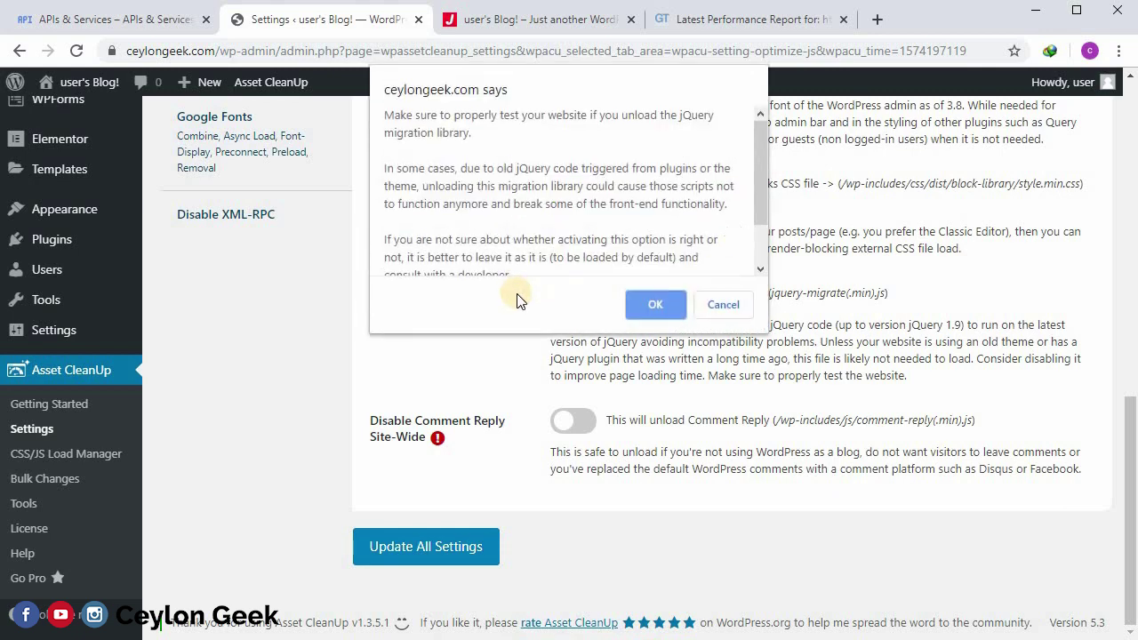
left_click(654, 305)
left_click(567, 423)
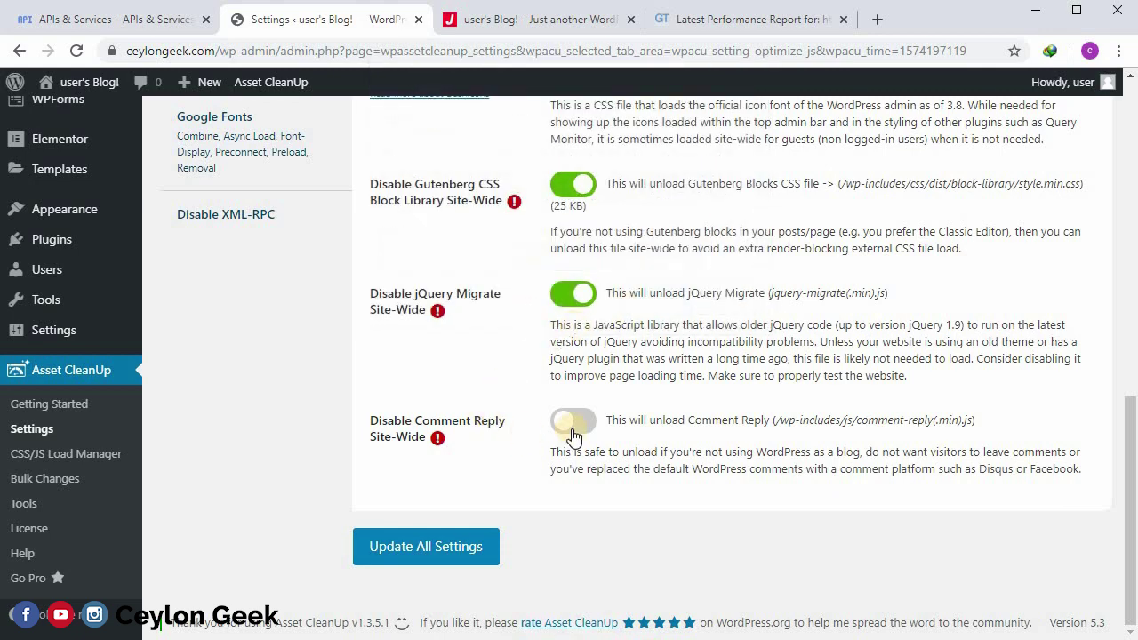
left_click(652, 306)
left_click(477, 553)
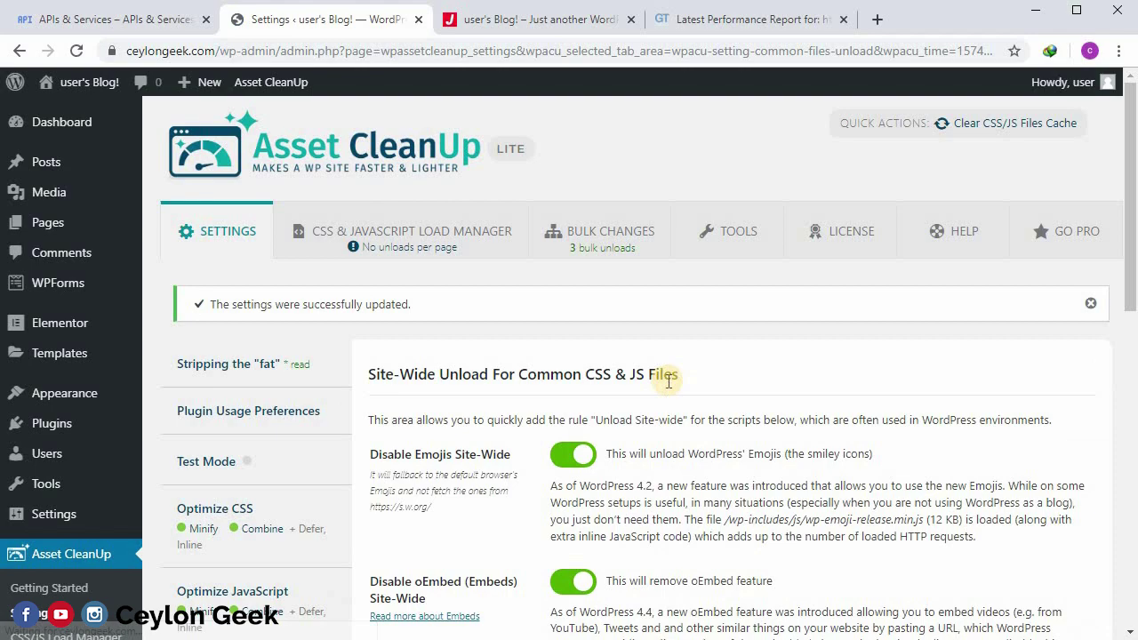
Step: In HTML Source CleanUp, remove the RSD, Windows Live Writer, REST API and shortlink tags
scroll(668, 379, "down", 4)
left_click(272, 453)
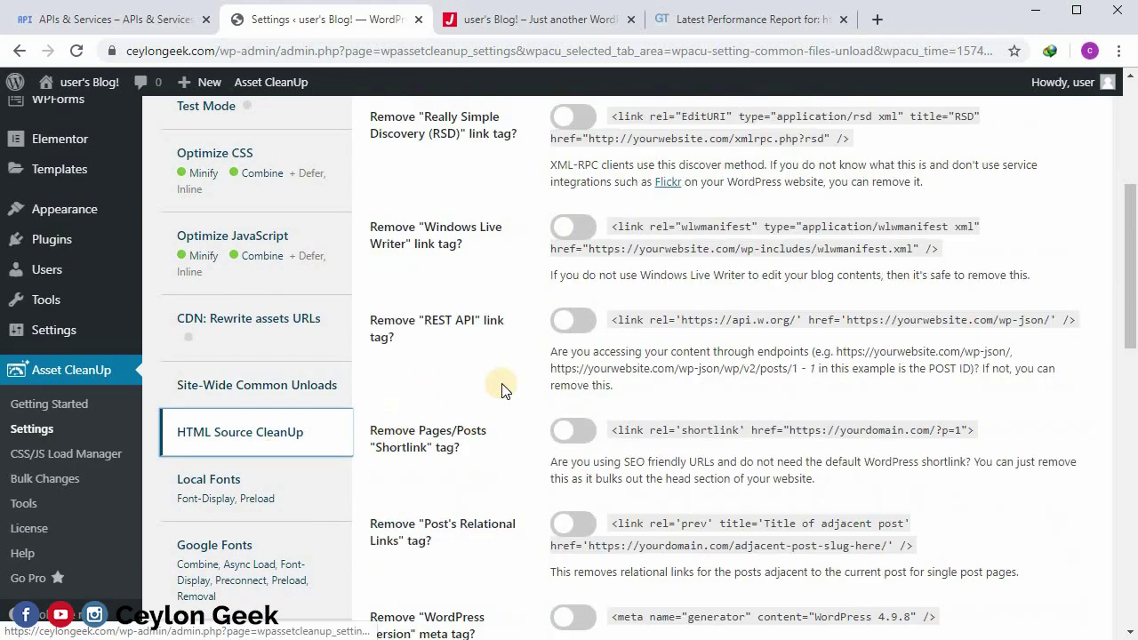
scroll(503, 383, "up", 3)
left_click(567, 386)
left_click(560, 496)
scroll(587, 430, "down", 2)
left_click(572, 409)
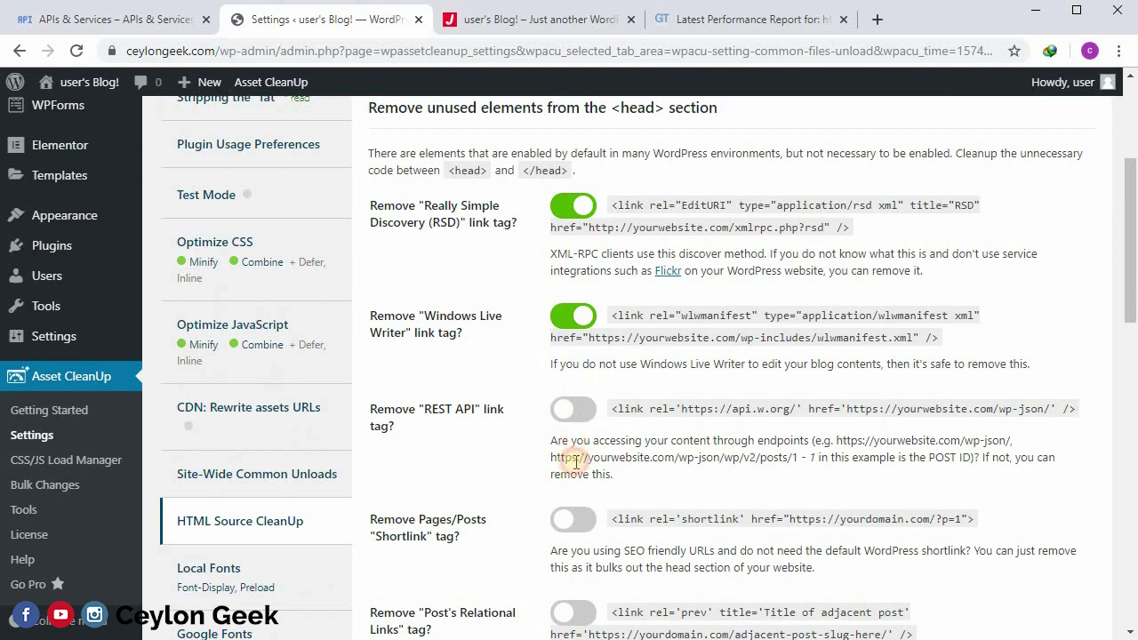
left_click(570, 519)
Step: Also remove the post's relational links and the WordPress version generator tag
scroll(572, 417, "down", 3)
left_click(576, 346)
left_click(576, 439)
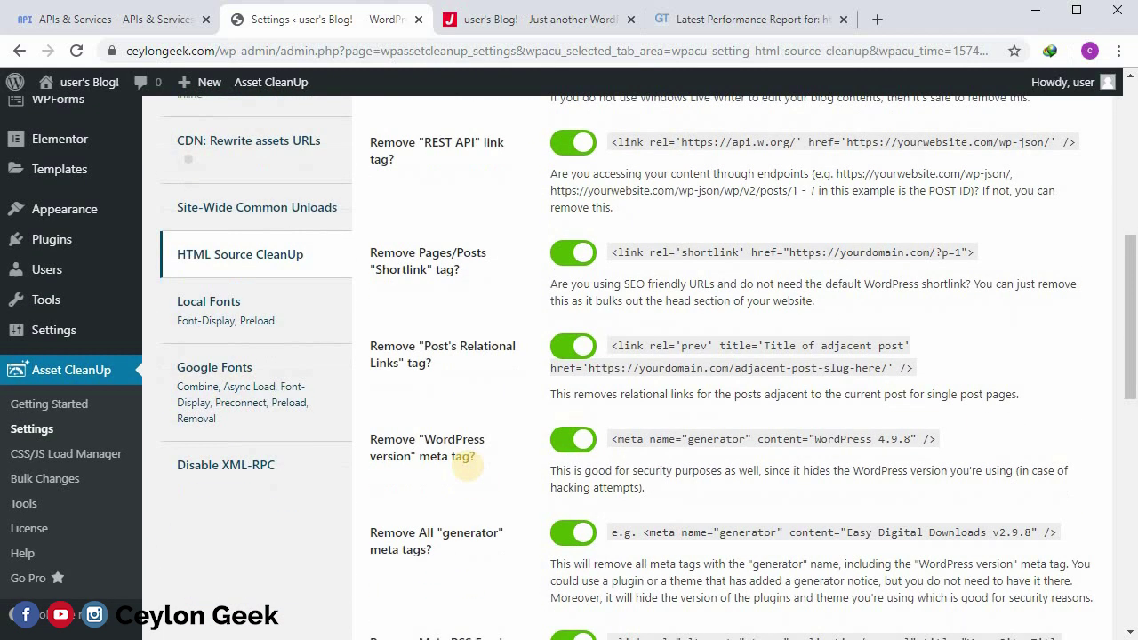
left_click(267, 395)
scroll(569, 355, "down", 3)
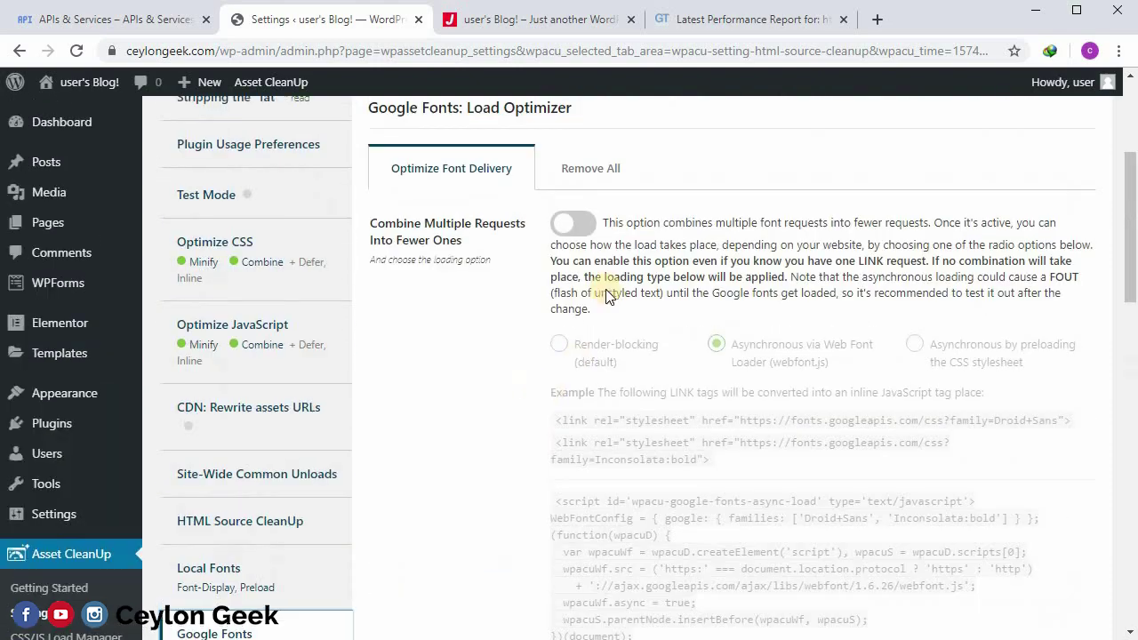
Step: Under Google Fonts > Remove All, switch on Remove Google Fonts
left_click(569, 168)
left_click(594, 231)
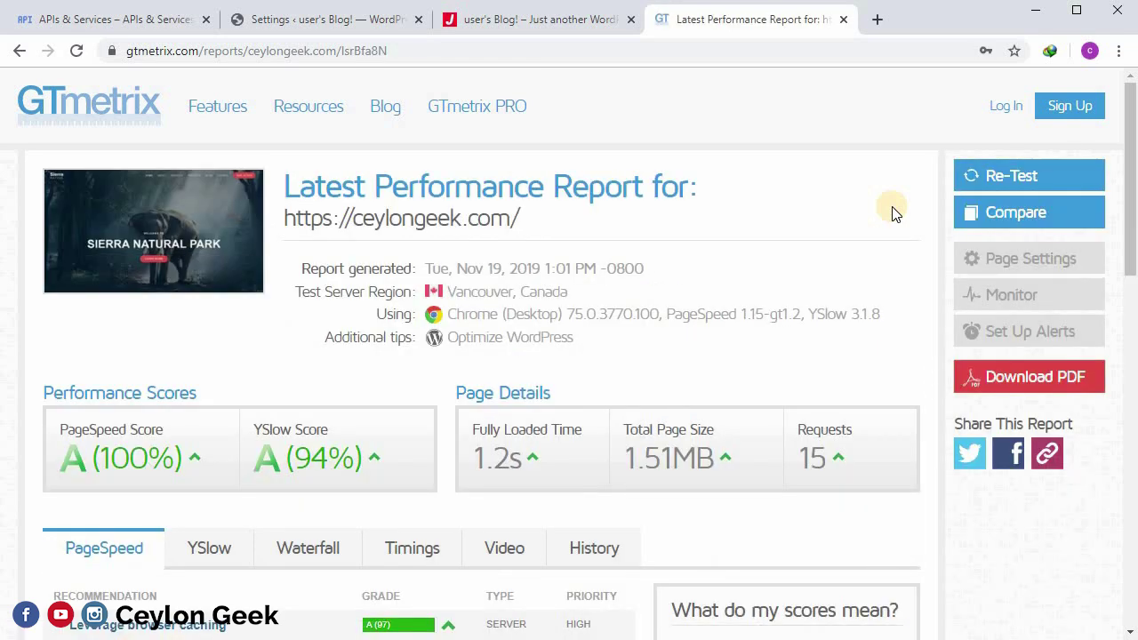
Step: Highlight the 15 requests and 1.2s fully loaded time, then scroll through the new waterfall
left_click_drag(800, 459, 859, 469)
left_click_drag(477, 464, 578, 478)
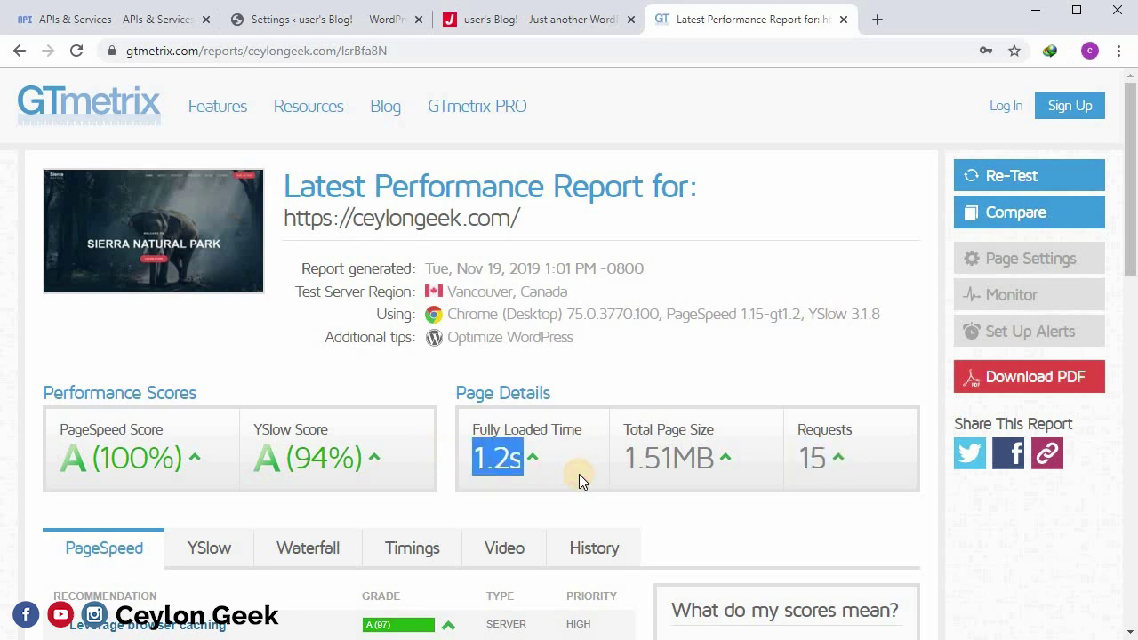
scroll(578, 473, "down", 3)
left_click(327, 298)
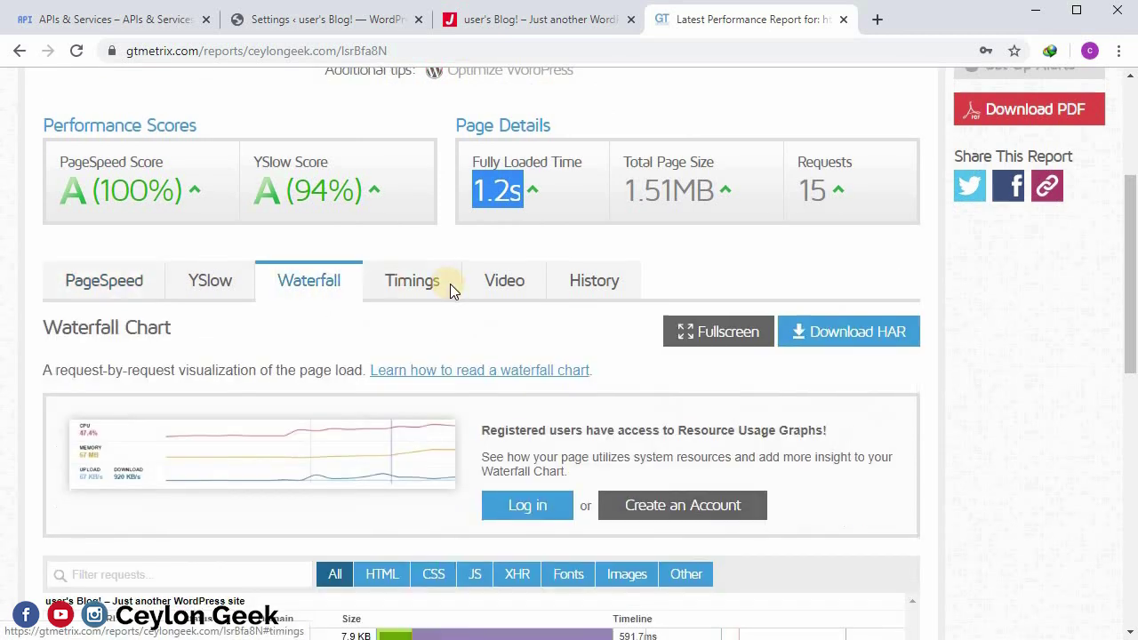
scroll(447, 284, "down", 7)
scroll(994, 169, "up", 2)
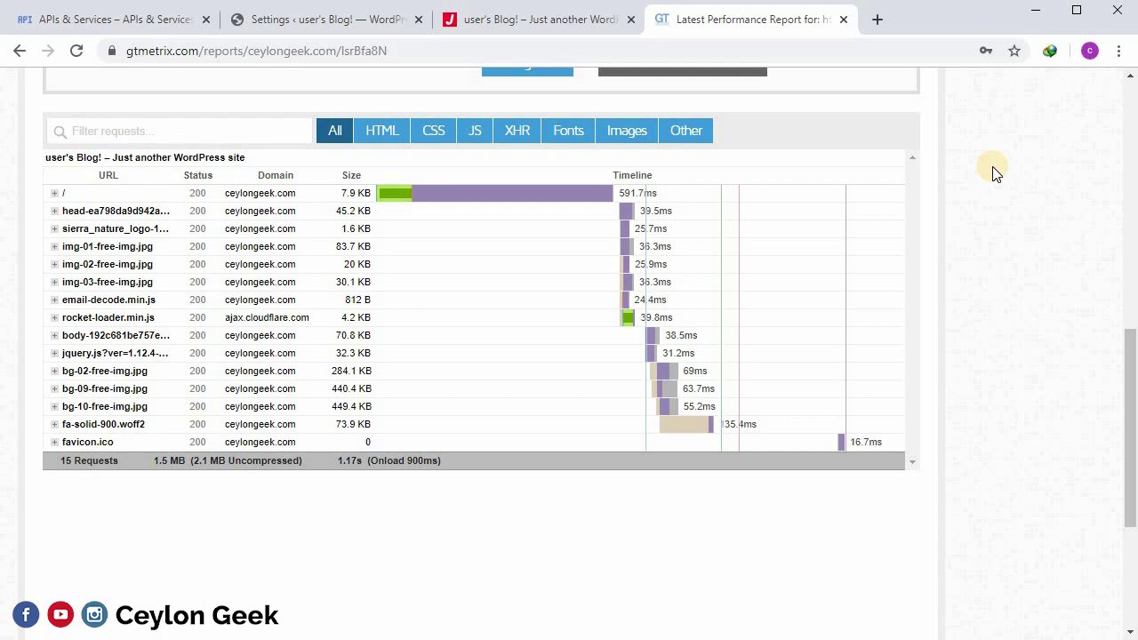
scroll(992, 167, "up", 5)
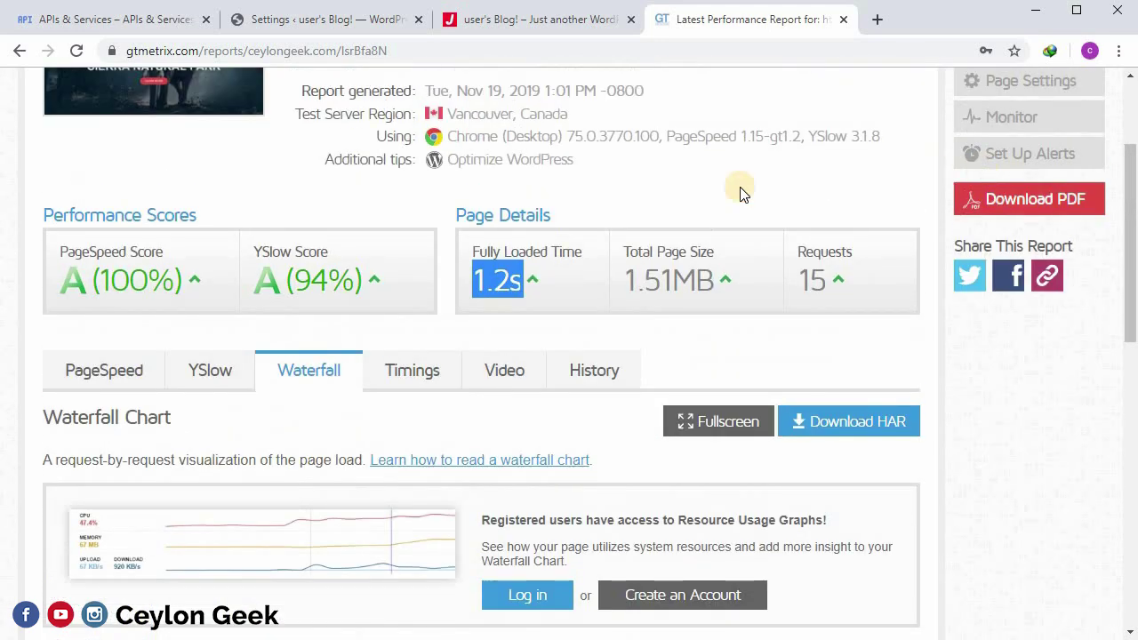